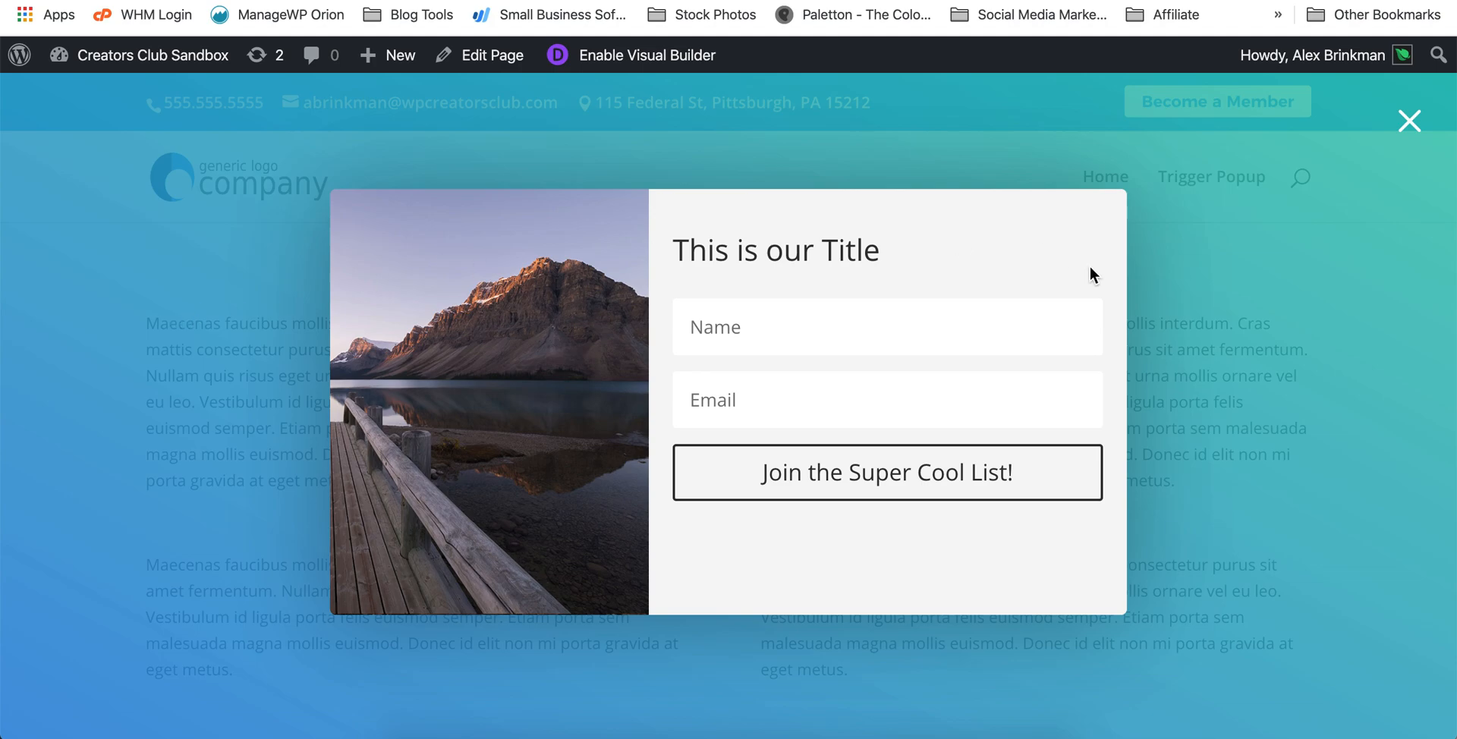
# Step: Close the open popup, test the popup from the inline "Click here" text link, and close it again
pyautogui.click(1414, 126)
pyautogui.scroll(-4, 835, 415)
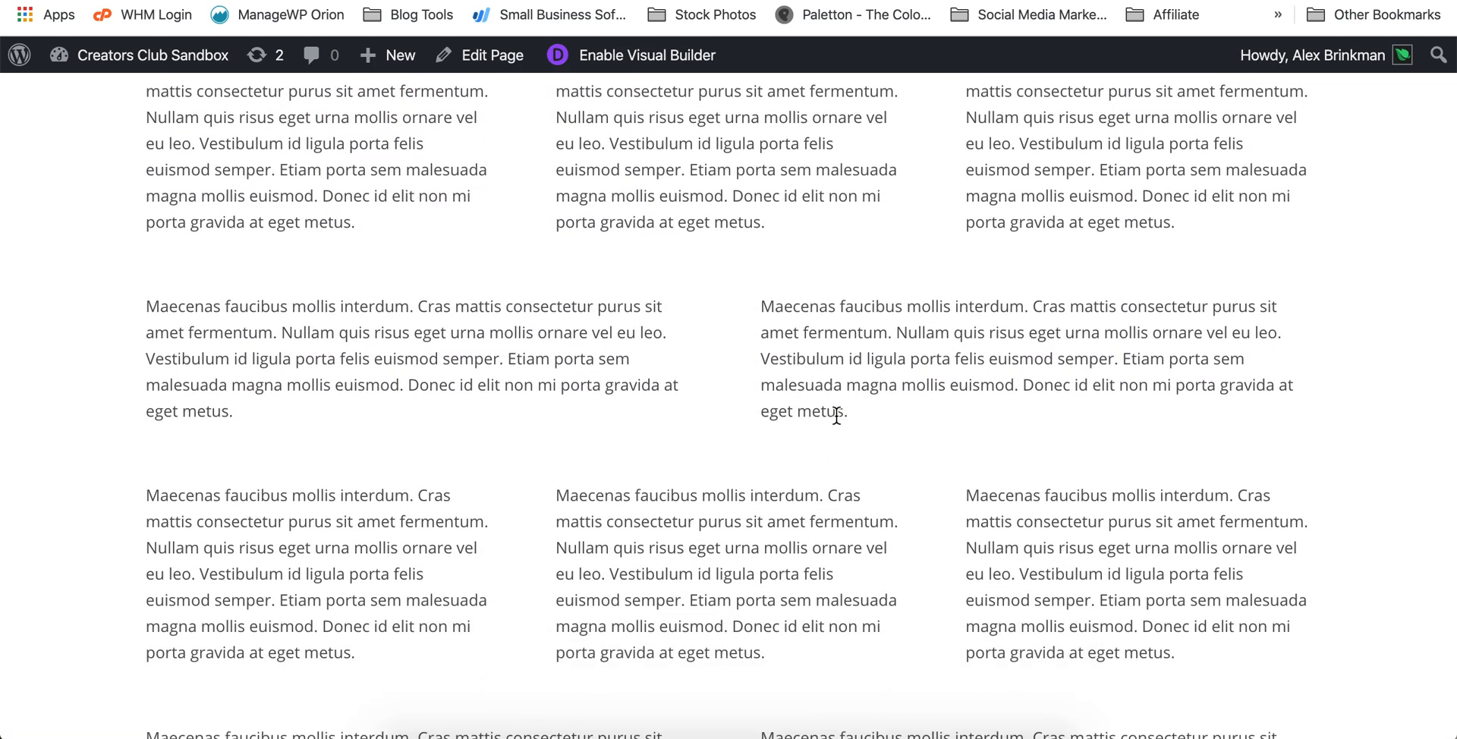
pyautogui.scroll(-1, 836, 414)
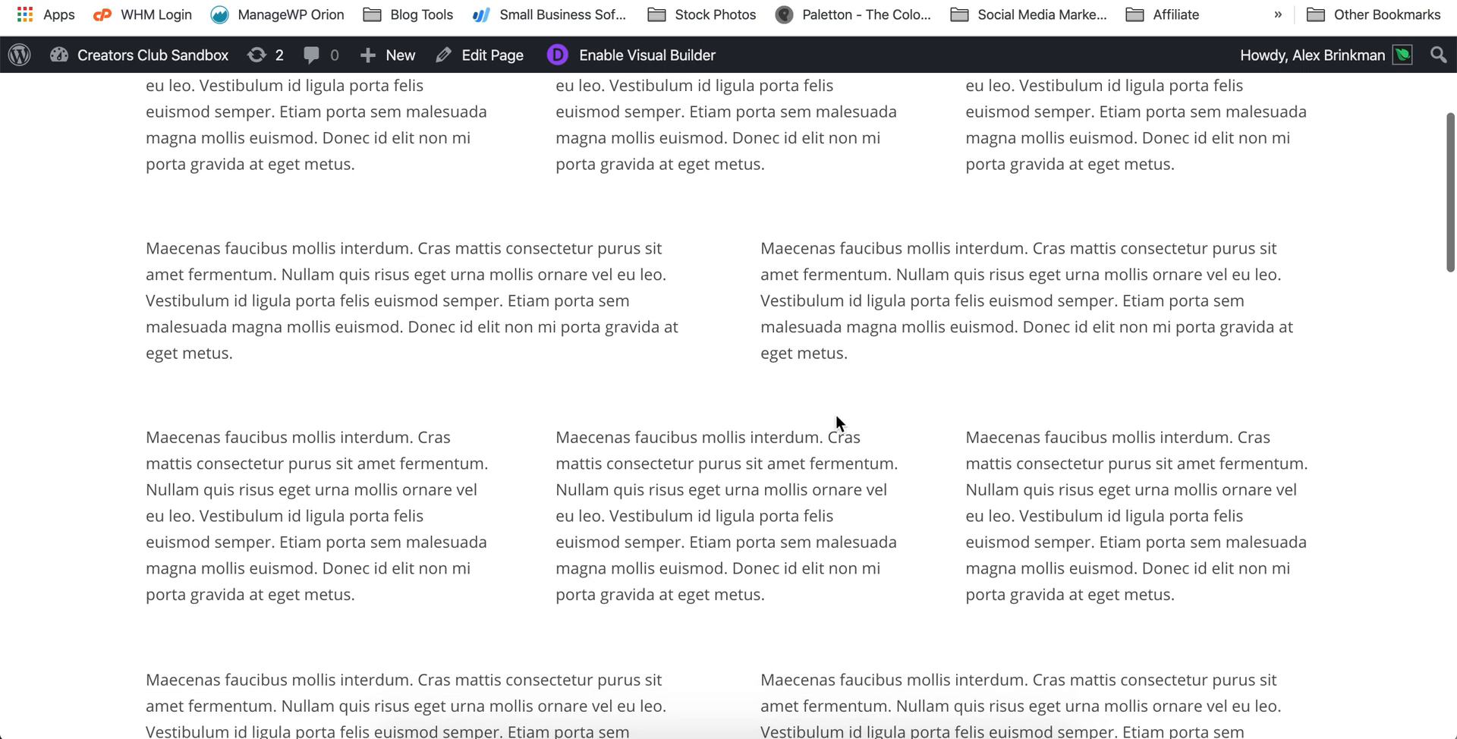
pyautogui.scroll(-3, 835, 415)
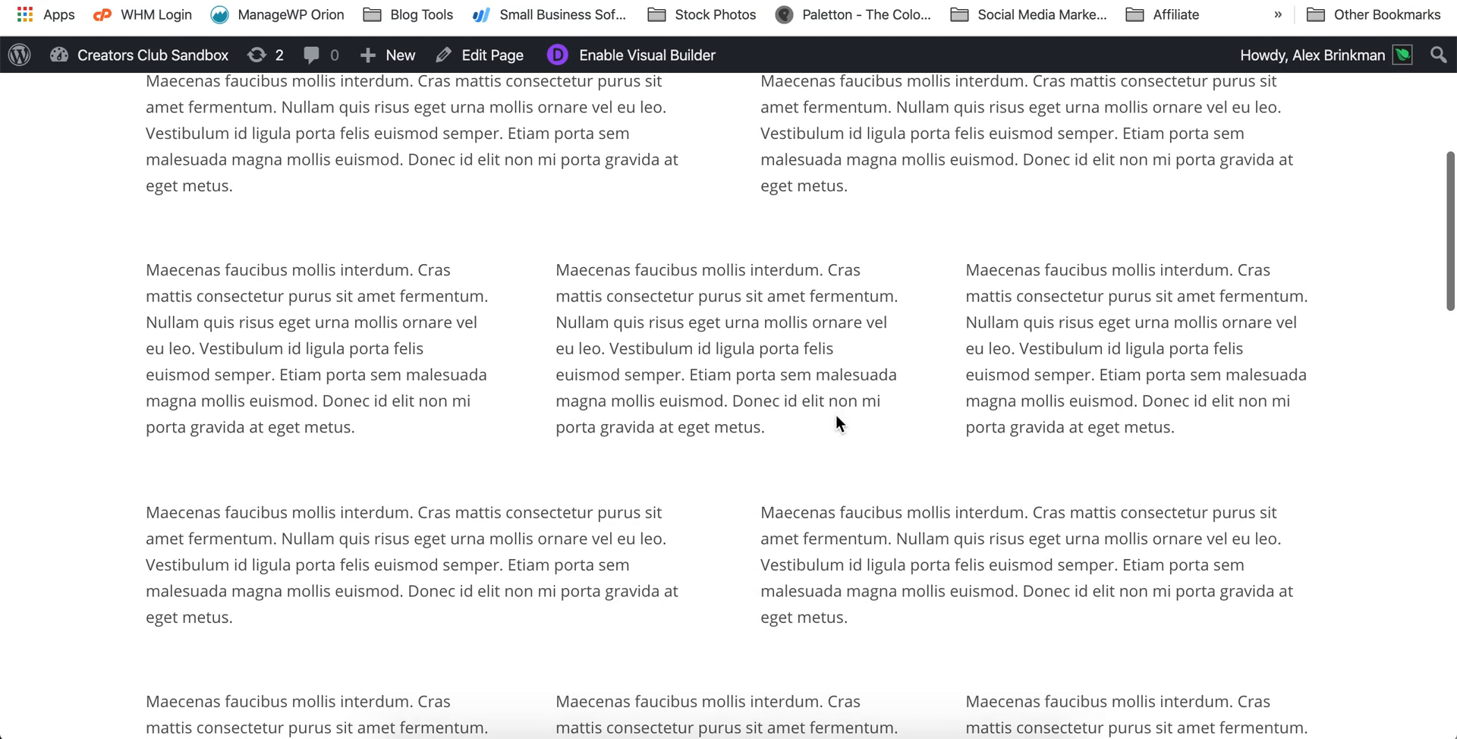
pyautogui.scroll(-10, 835, 415)
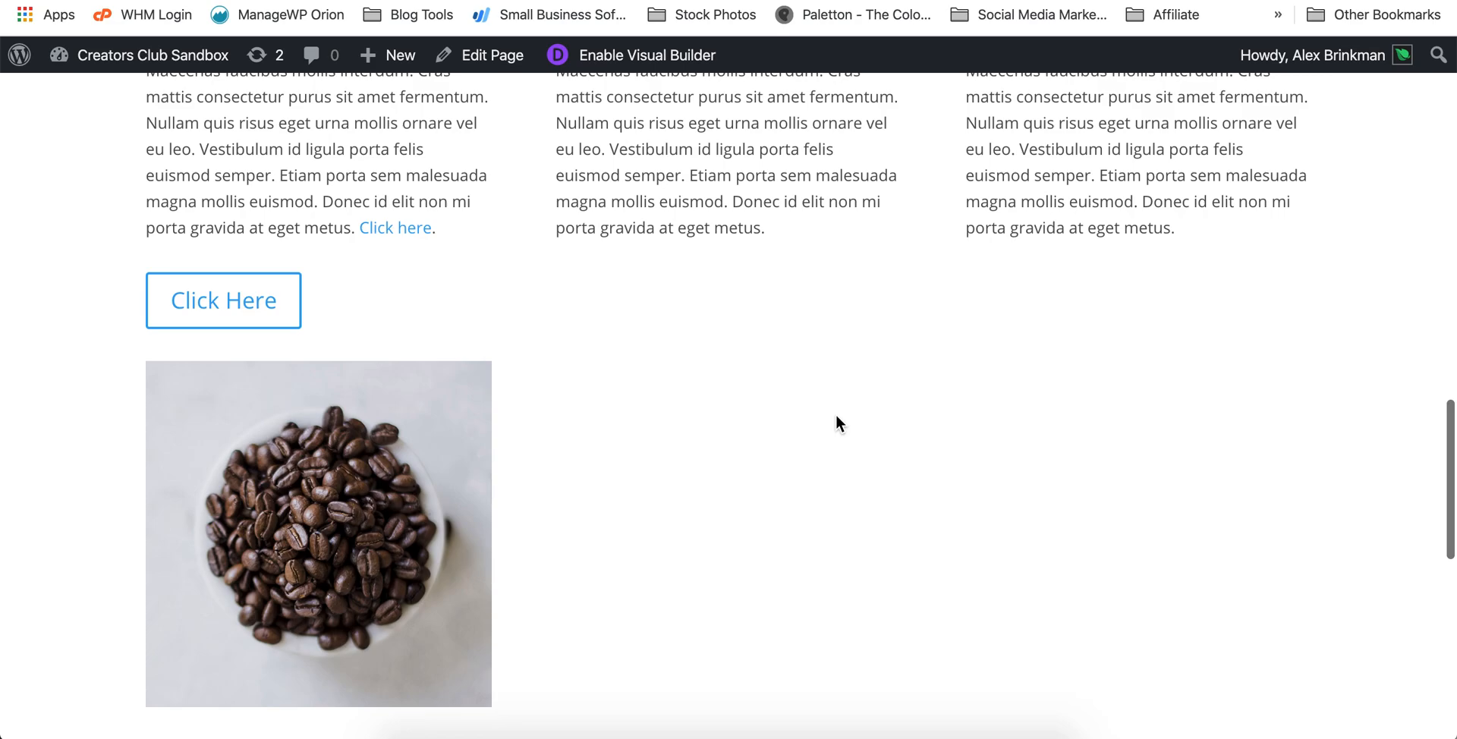
pyautogui.click(407, 230)
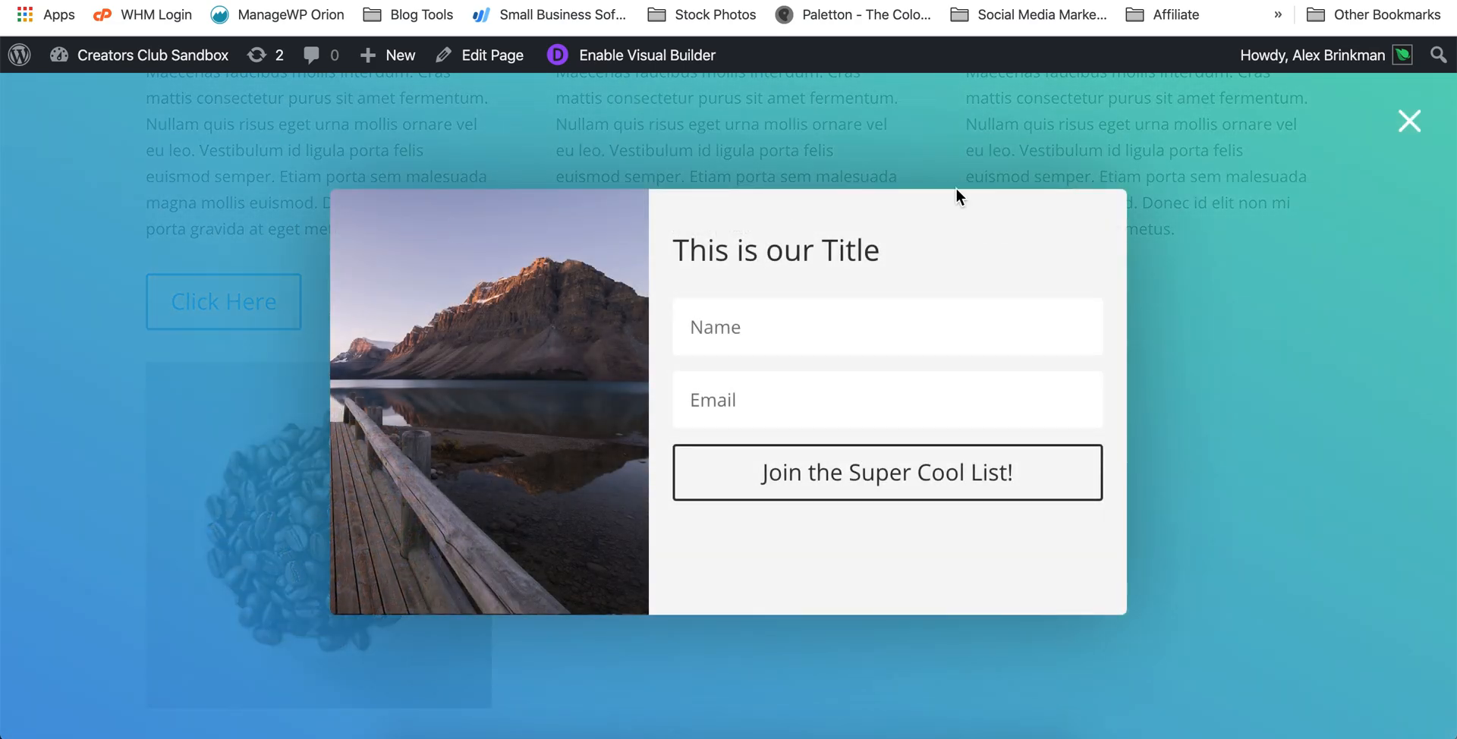
pyautogui.click(1414, 119)
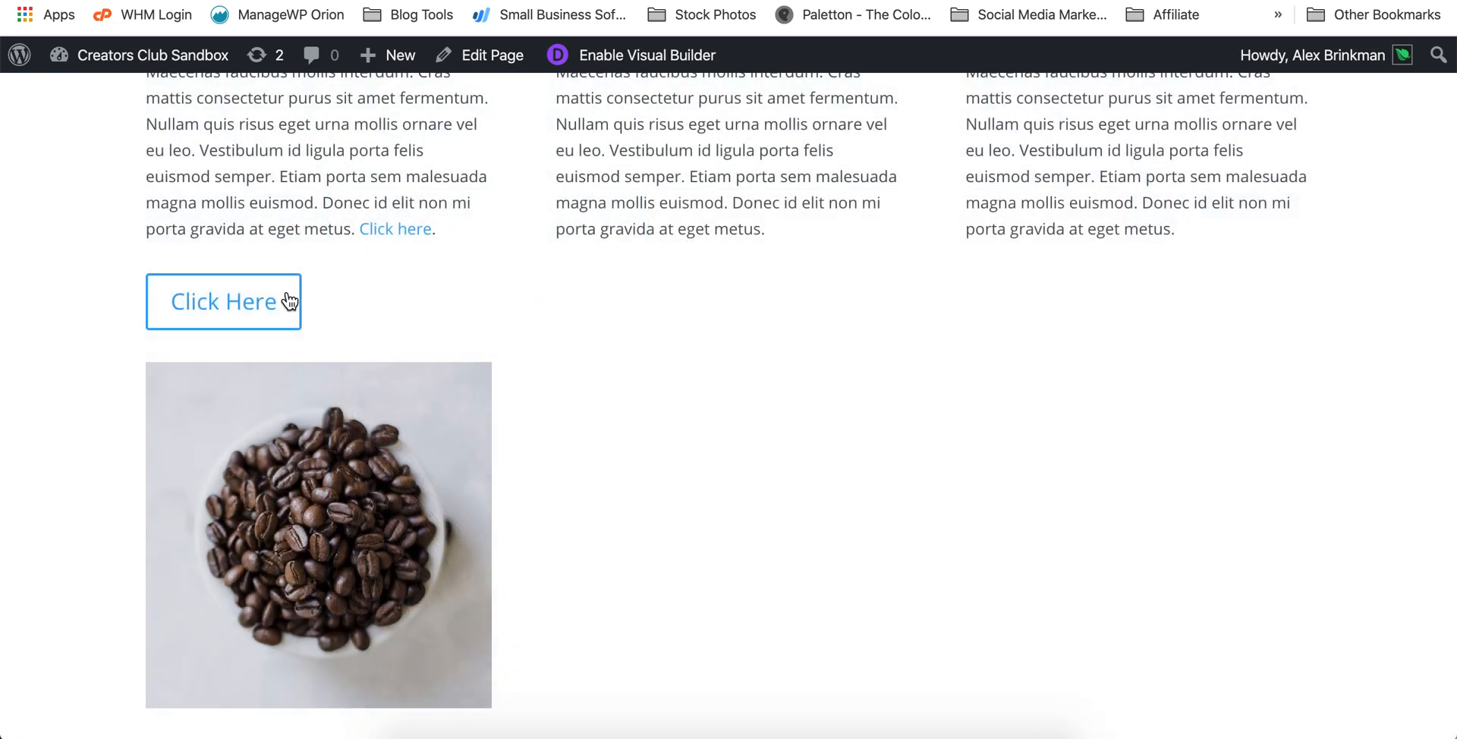
# Step: Test the popup from the "Click Here" button and from the coffee bean image, closing it each time
pyautogui.click(257, 297)
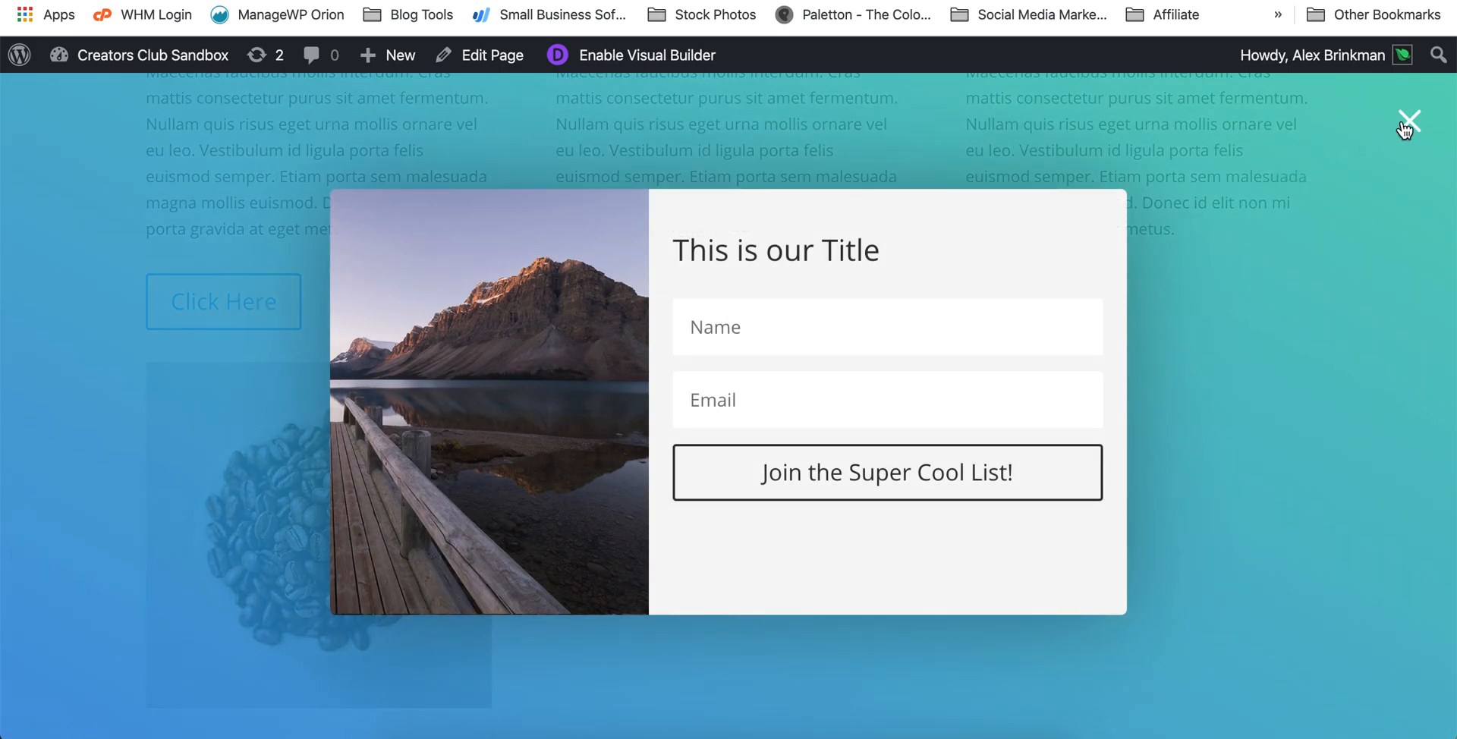
pyautogui.click(1409, 121)
pyautogui.click(389, 542)
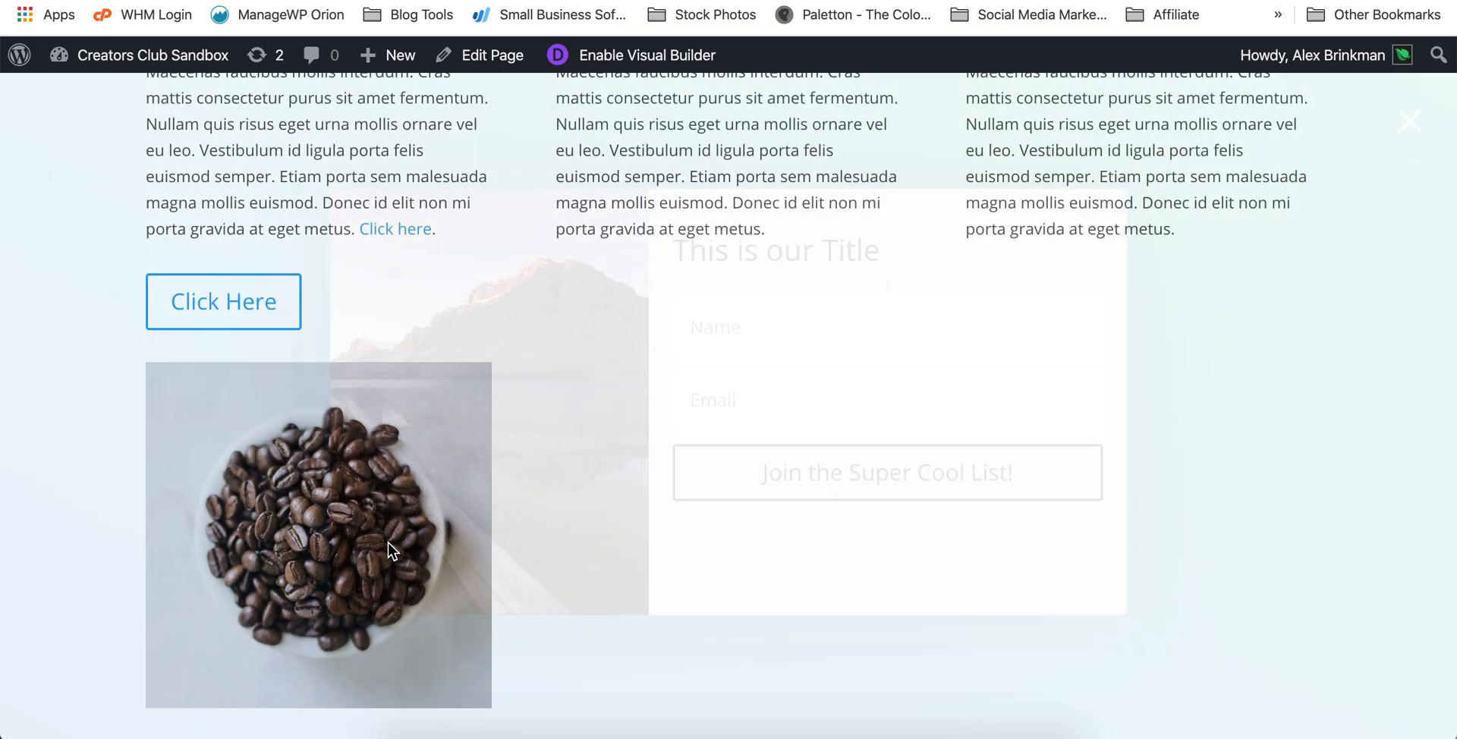
pyautogui.click(1414, 122)
# Step: Test the popup from the "Trigger Popup" item in the site's navigation menu and close it
pyautogui.scroll(10, 1057, 468)
pyautogui.click(1198, 181)
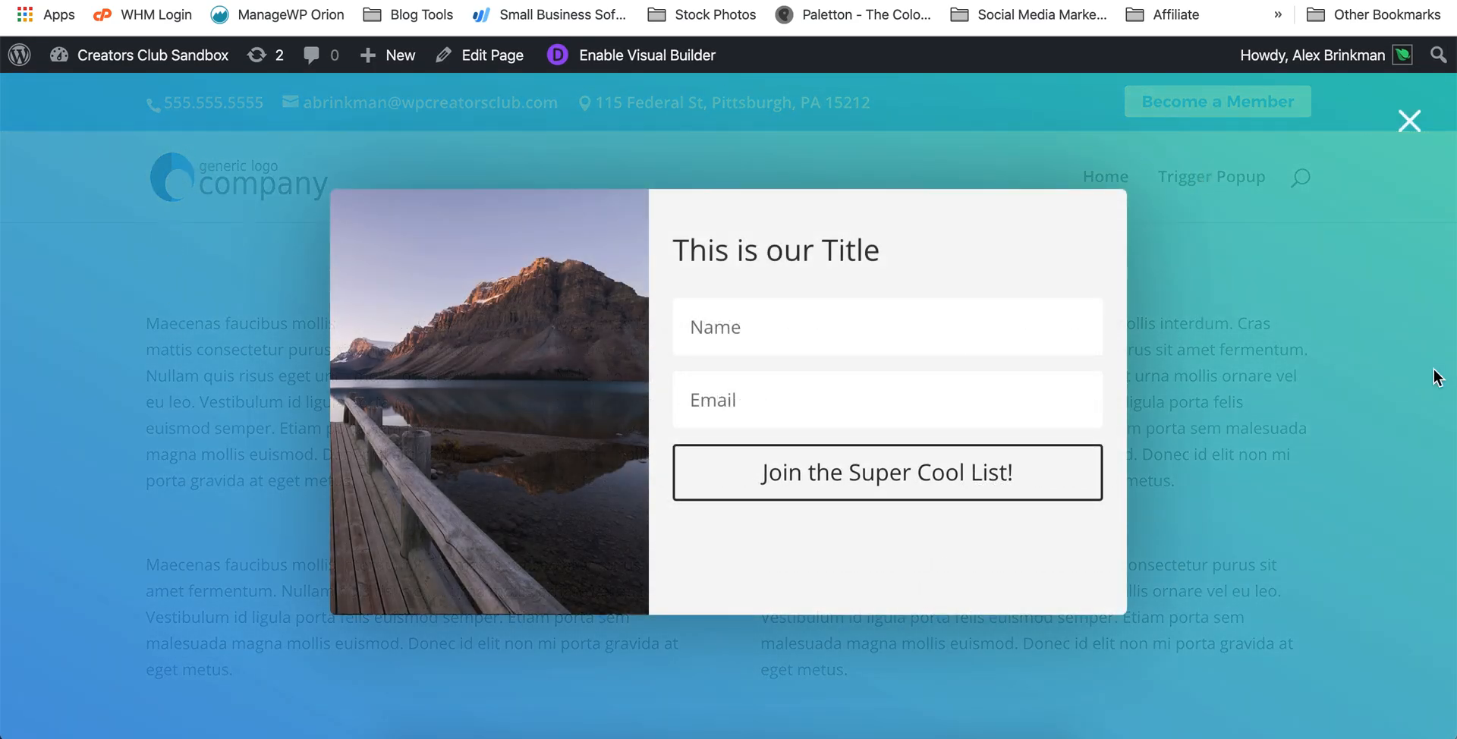
pyautogui.click(1417, 131)
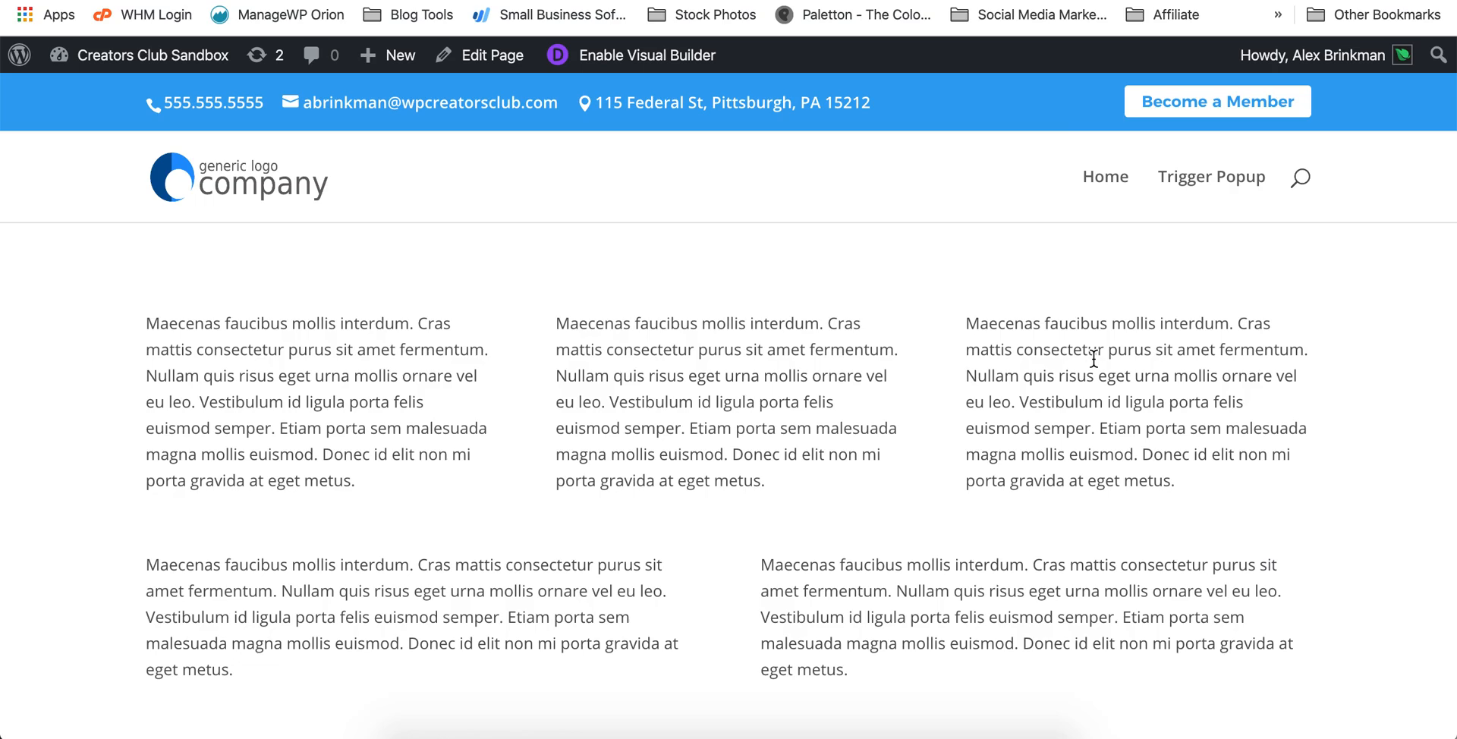
# Step: Open the Popup Notification module's settings in the Visual Builder and examine its content, attention type and page scroll option
pyautogui.scroll(-10, 1094, 359)
pyautogui.scroll(-3, 1093, 359)
pyautogui.scroll(4, 1094, 358)
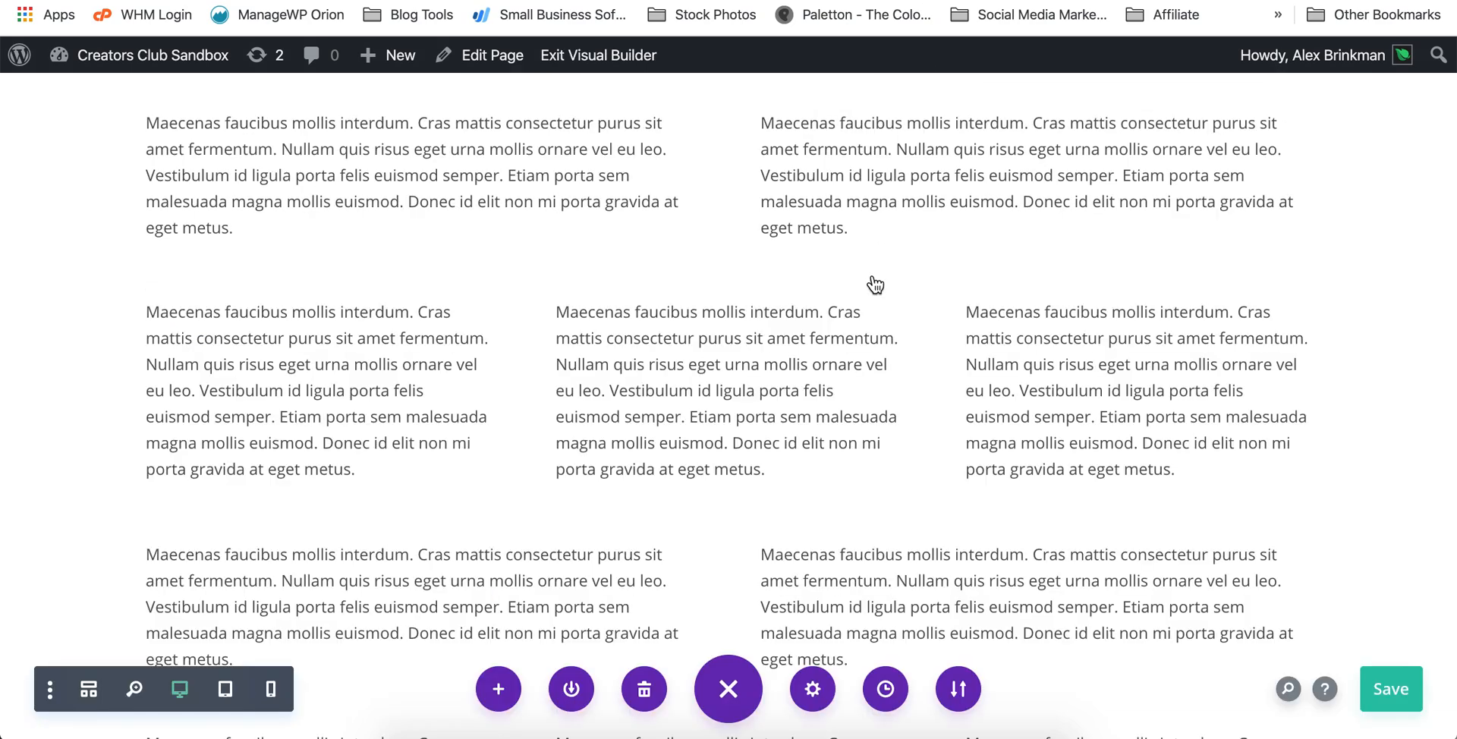
pyautogui.scroll(-5, 875, 286)
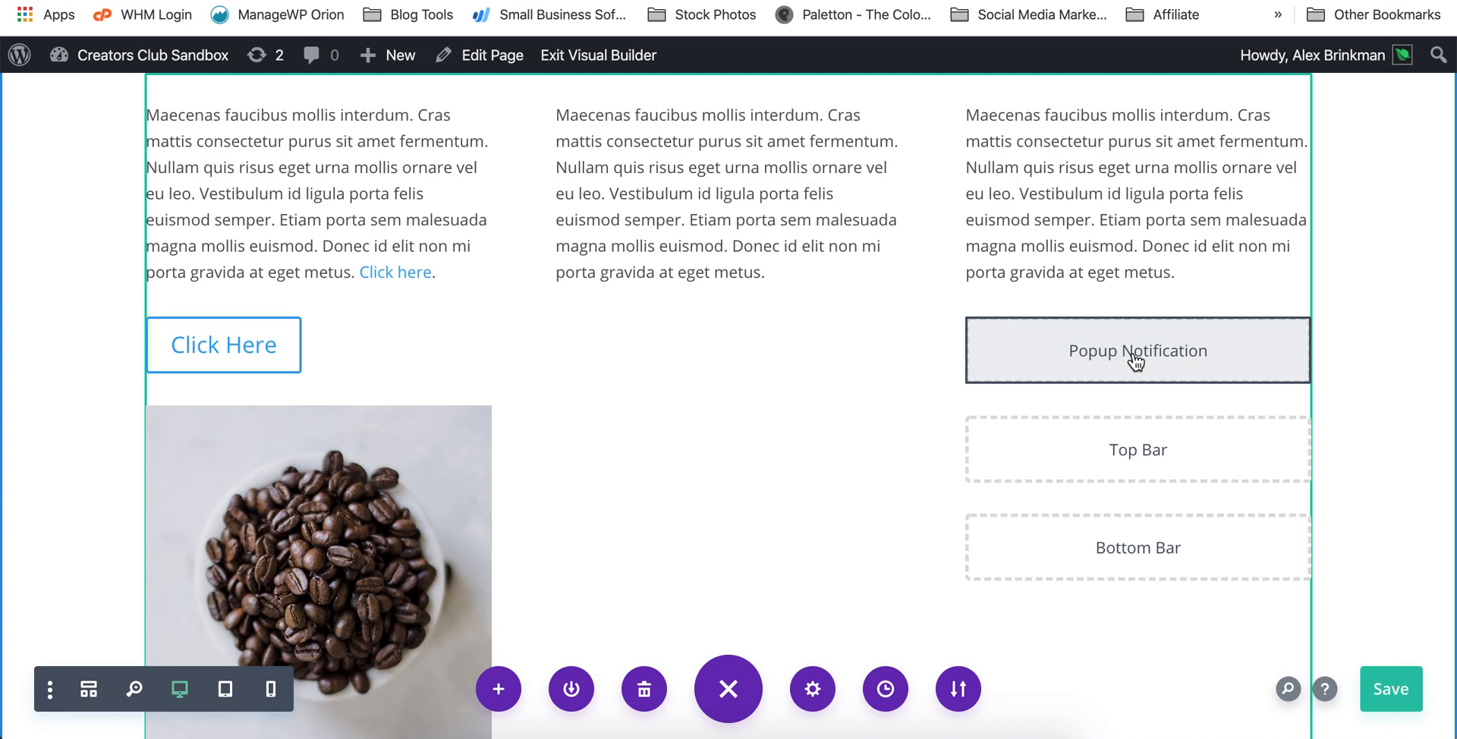
pyautogui.moveTo(1131, 356)
pyautogui.click(1084, 338)
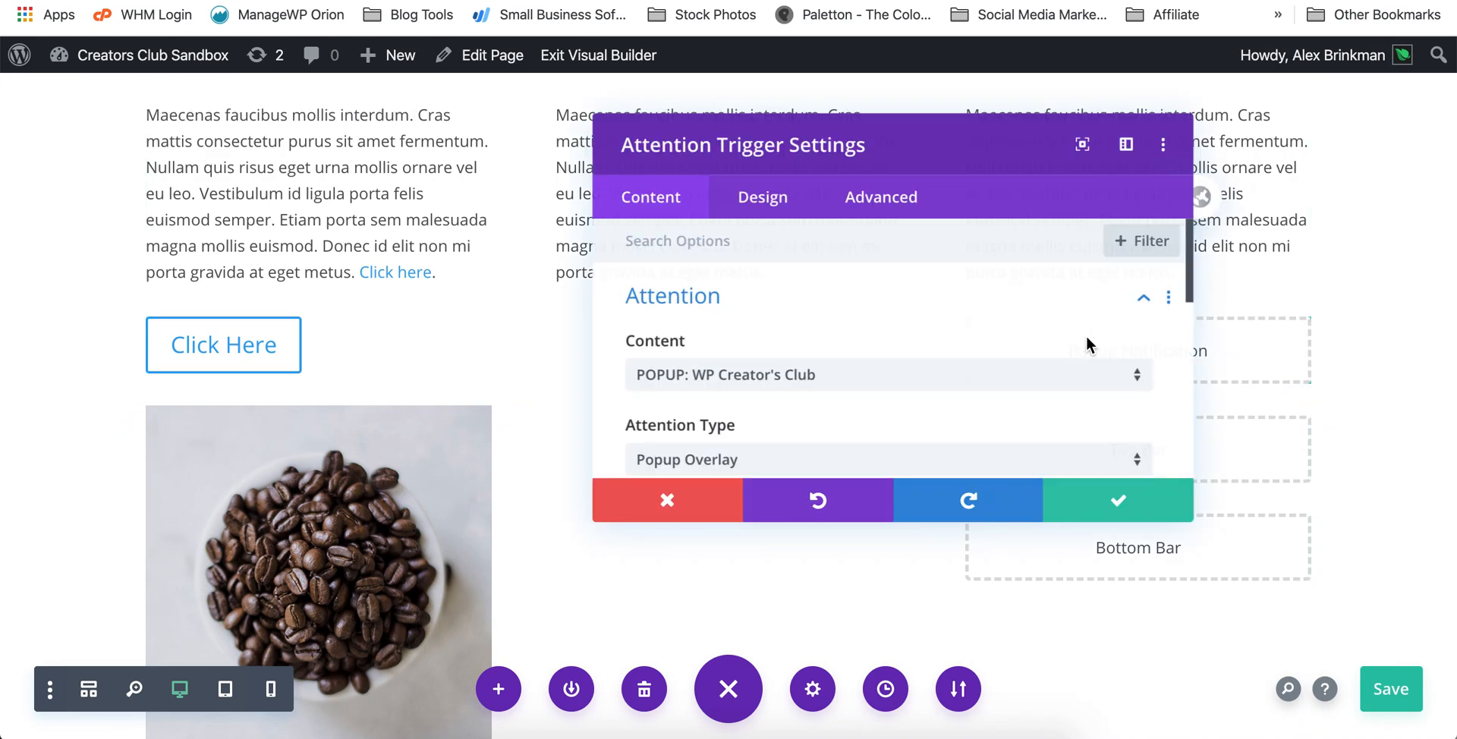
pyautogui.scroll(-2, 889, 303)
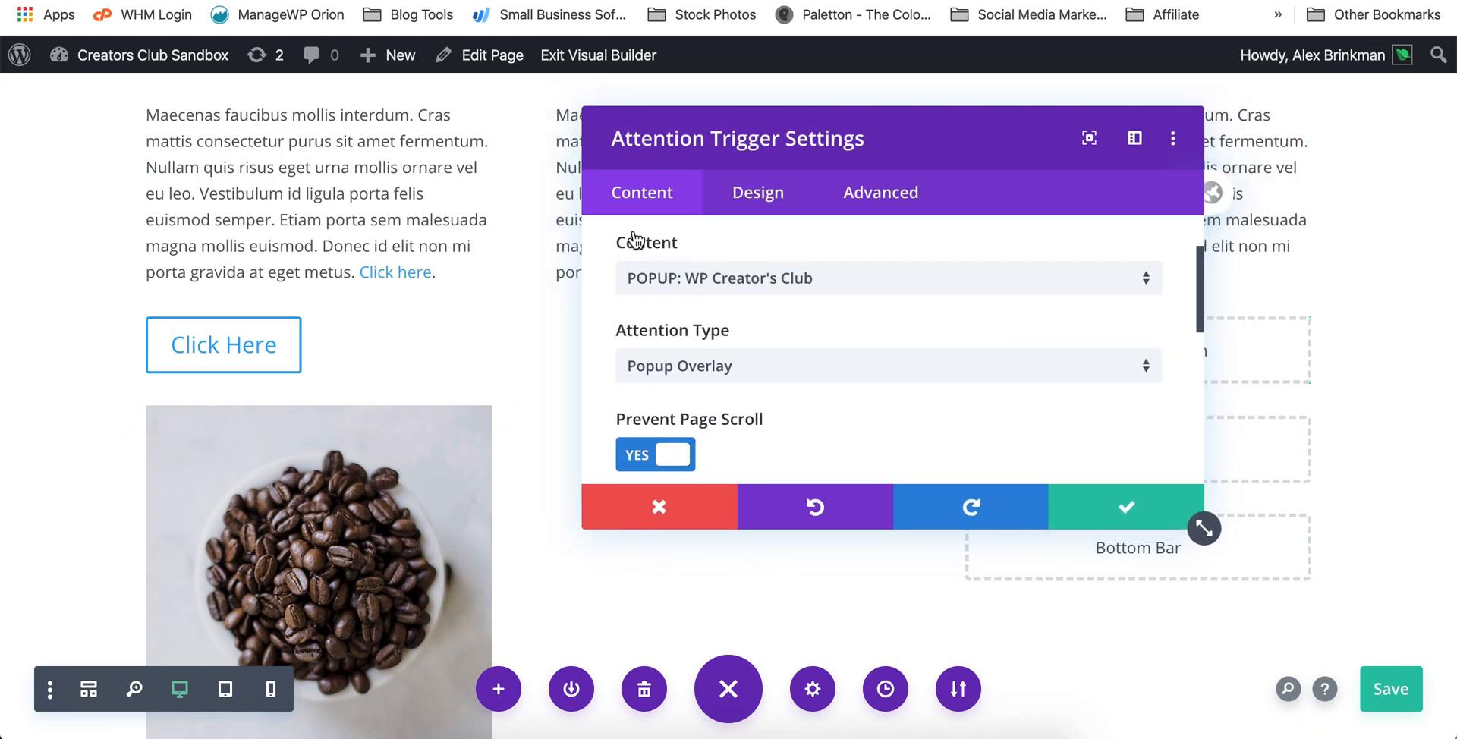
pyautogui.scroll(-1, 741, 299)
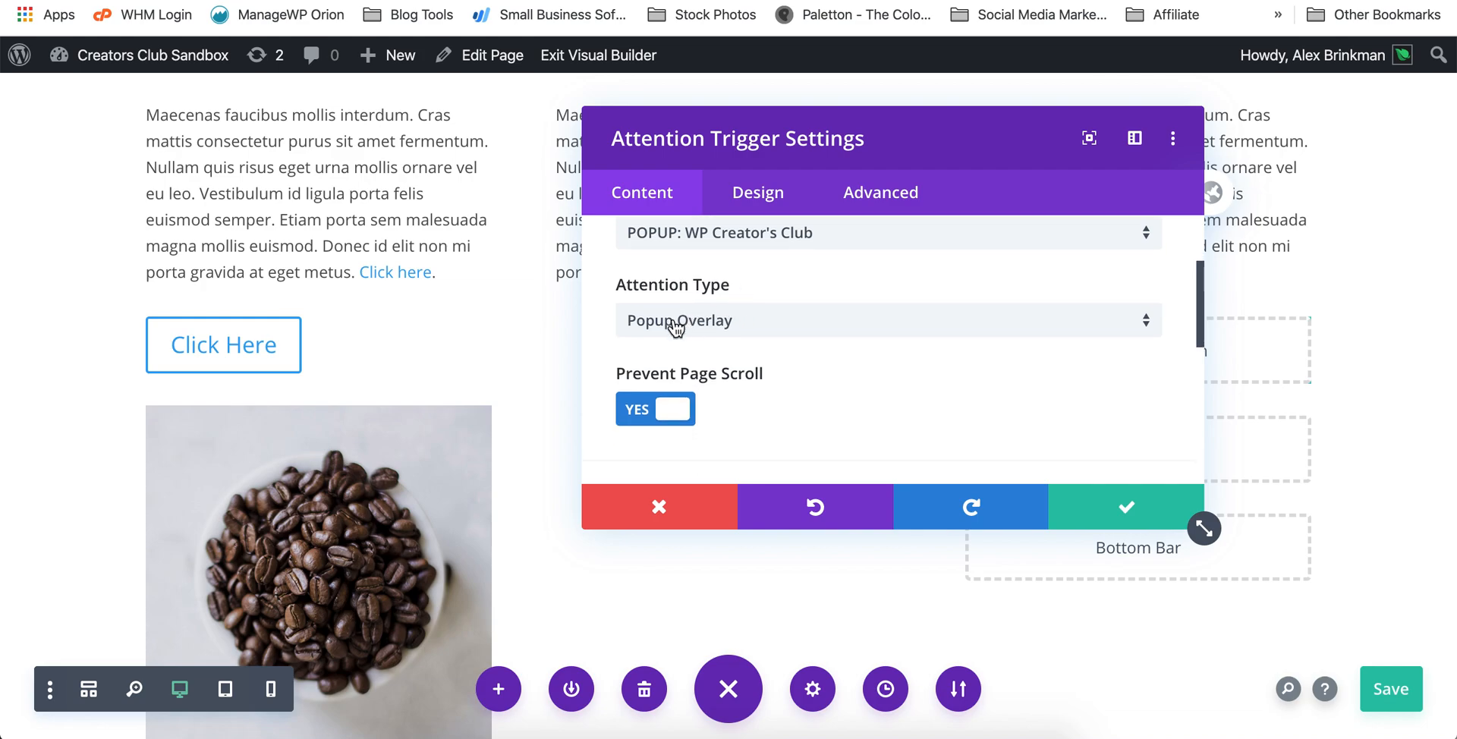
pyautogui.scroll(-4, 712, 346)
# Step: Review the Popup Notification's trigger options, keep "An element is clicked", check the click element class, and save the module settings
pyautogui.click(723, 345)
pyautogui.scroll(3, 724, 342)
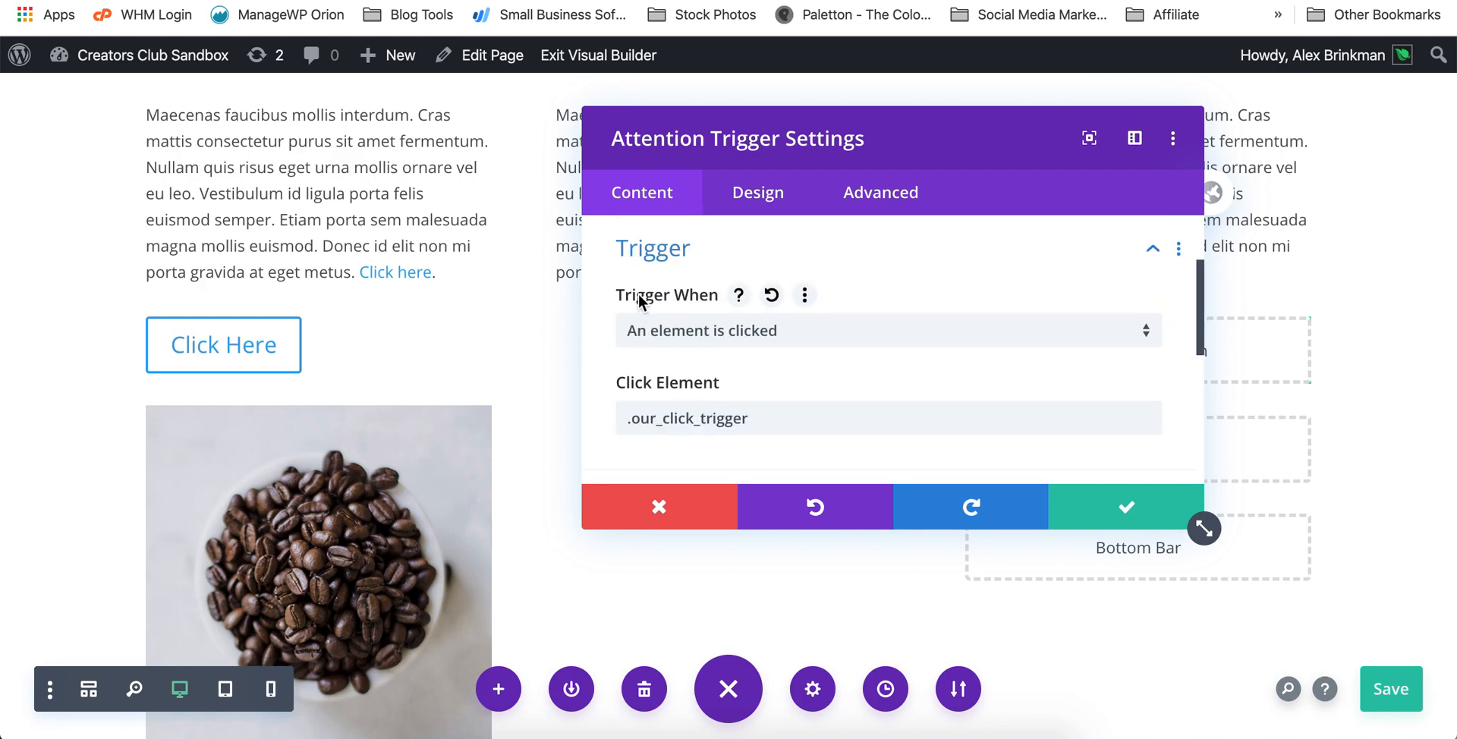
pyautogui.click(690, 331)
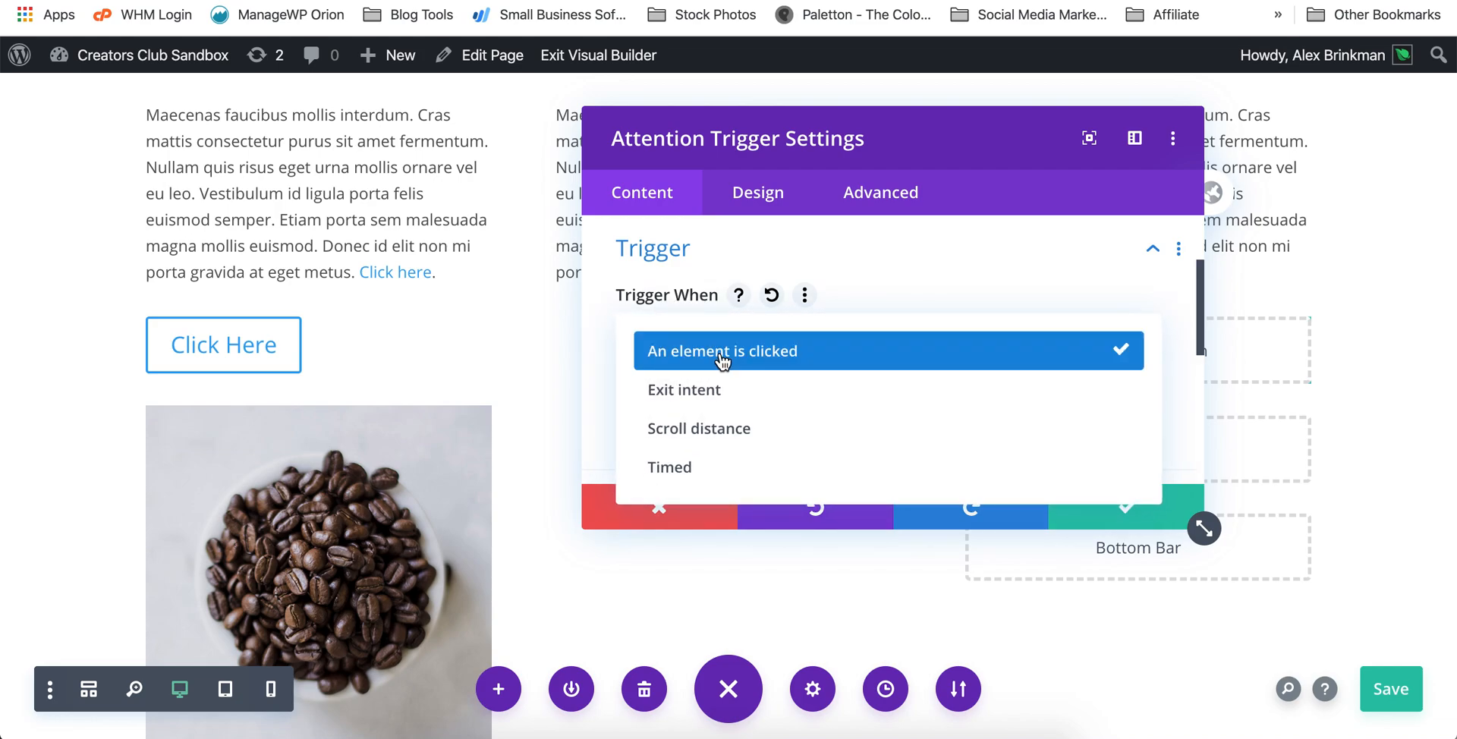
pyautogui.click(720, 352)
pyautogui.scroll(-1, 676, 367)
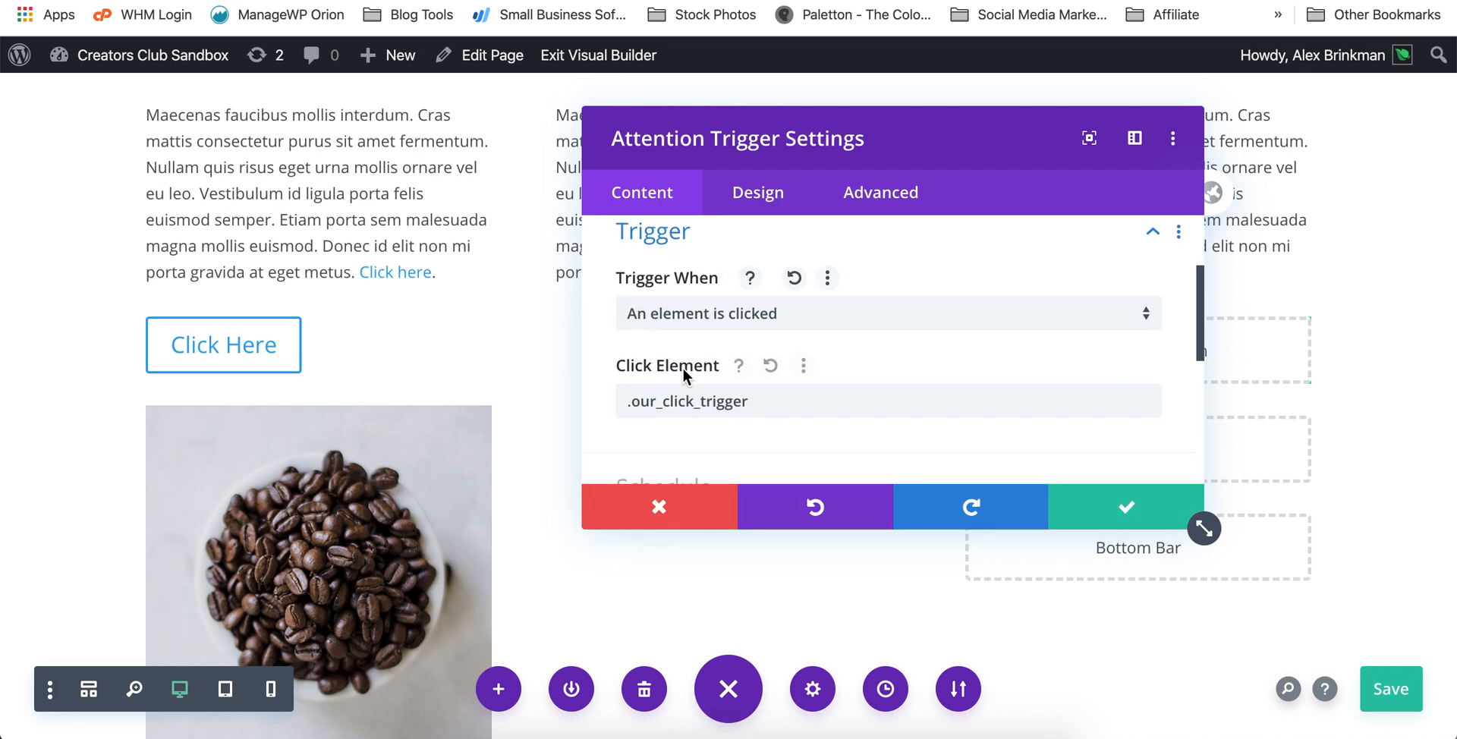
pyautogui.moveTo(632, 407); pyautogui.dragTo(751, 405)
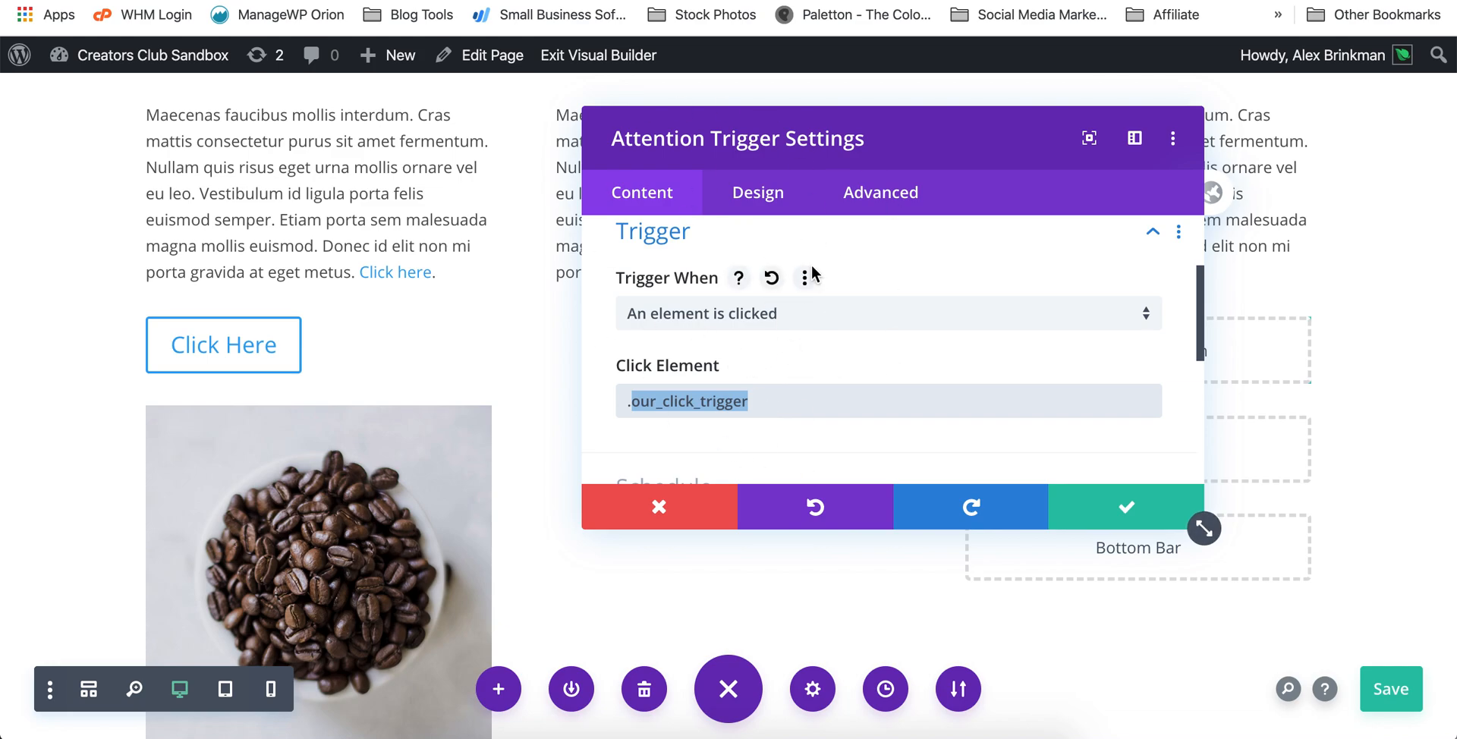
pyautogui.click(1100, 507)
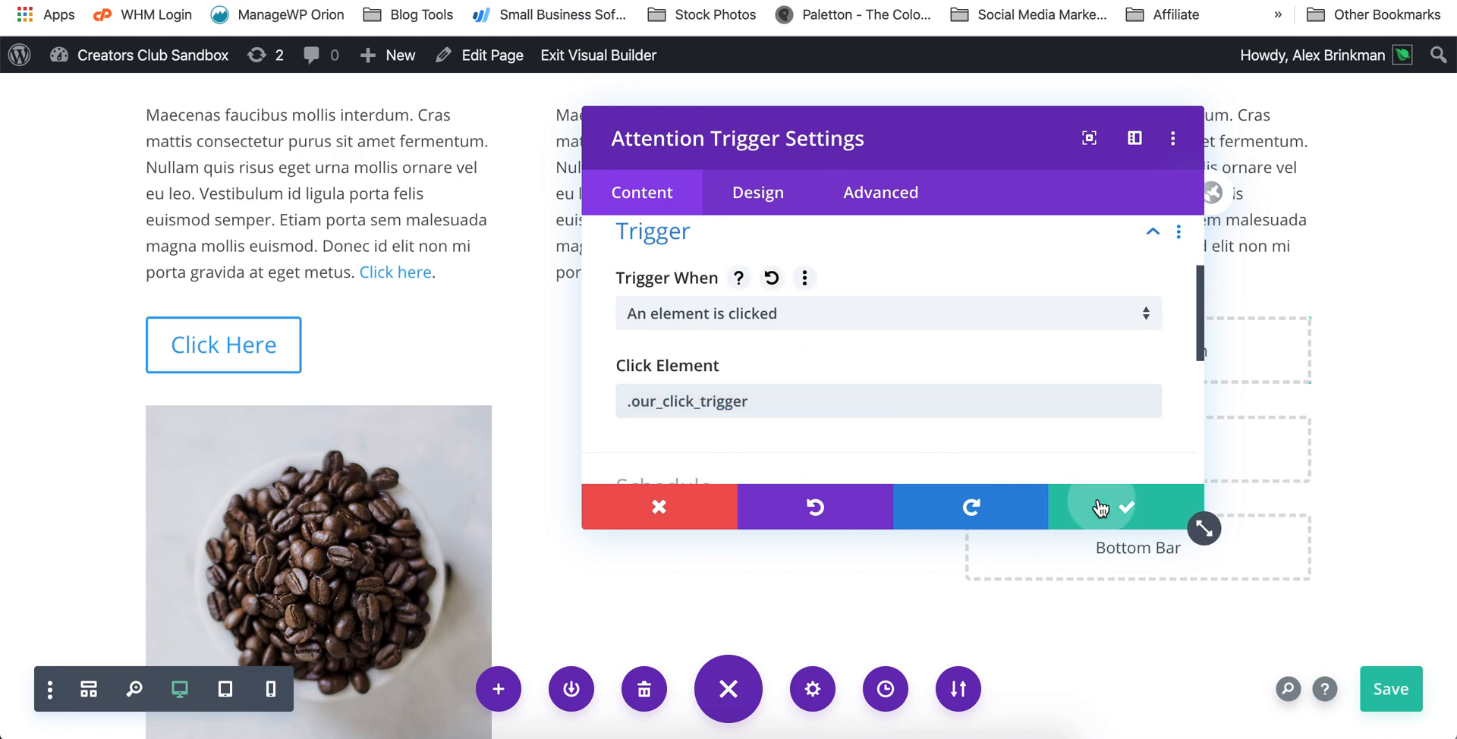
# Step: Open the coffee bean image's settings, check the CSS class assigned to it, and save the settings
pyautogui.scroll(-1, 494, 389)
pyautogui.click(319, 455)
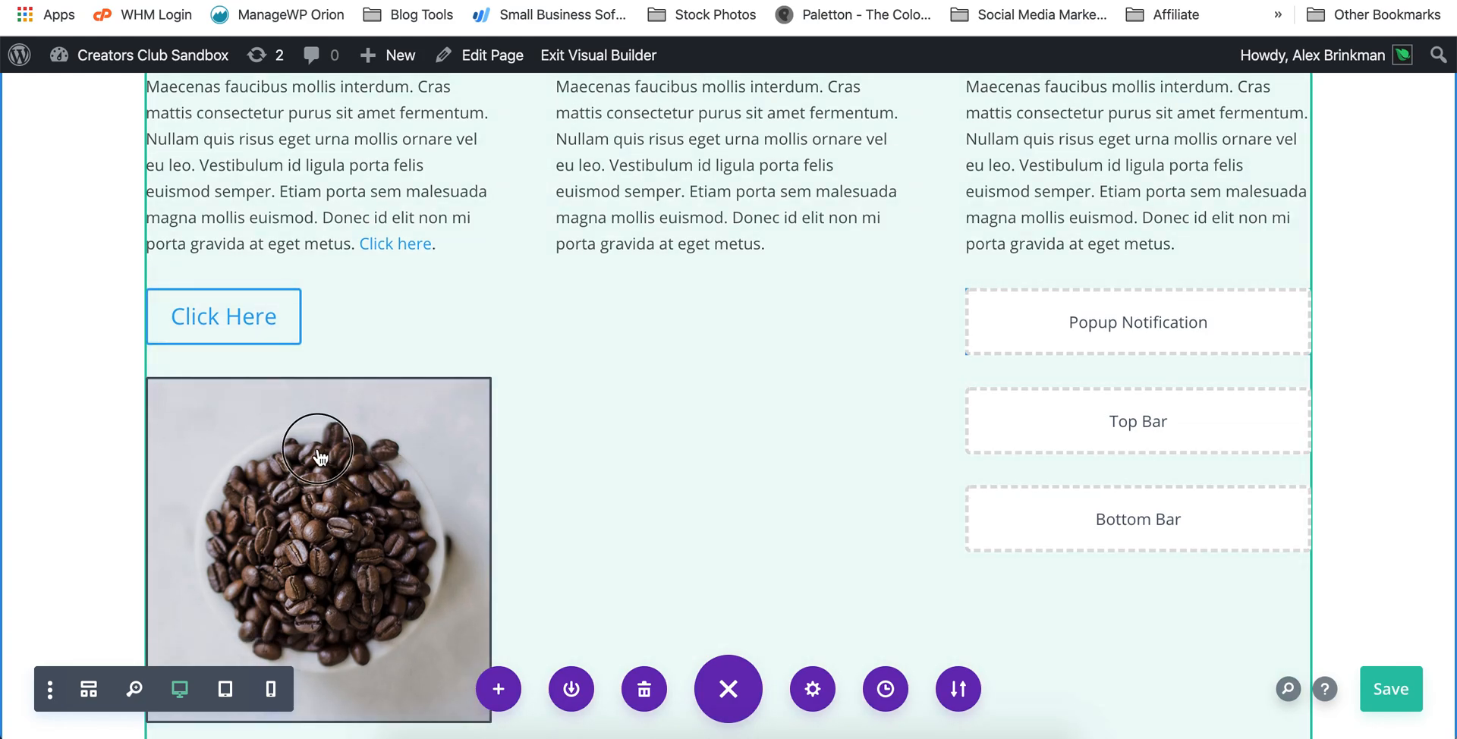
pyautogui.click(265, 433)
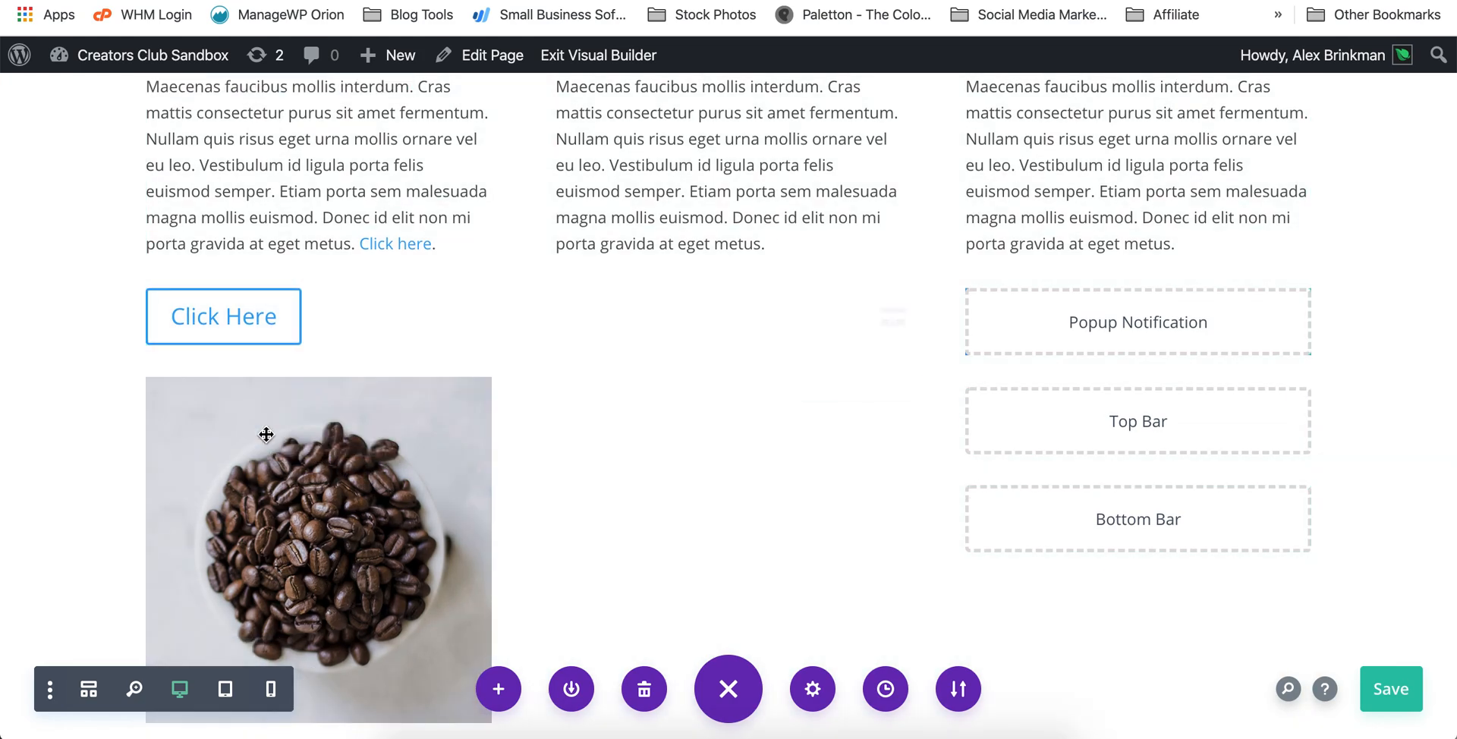
pyautogui.click(876, 199)
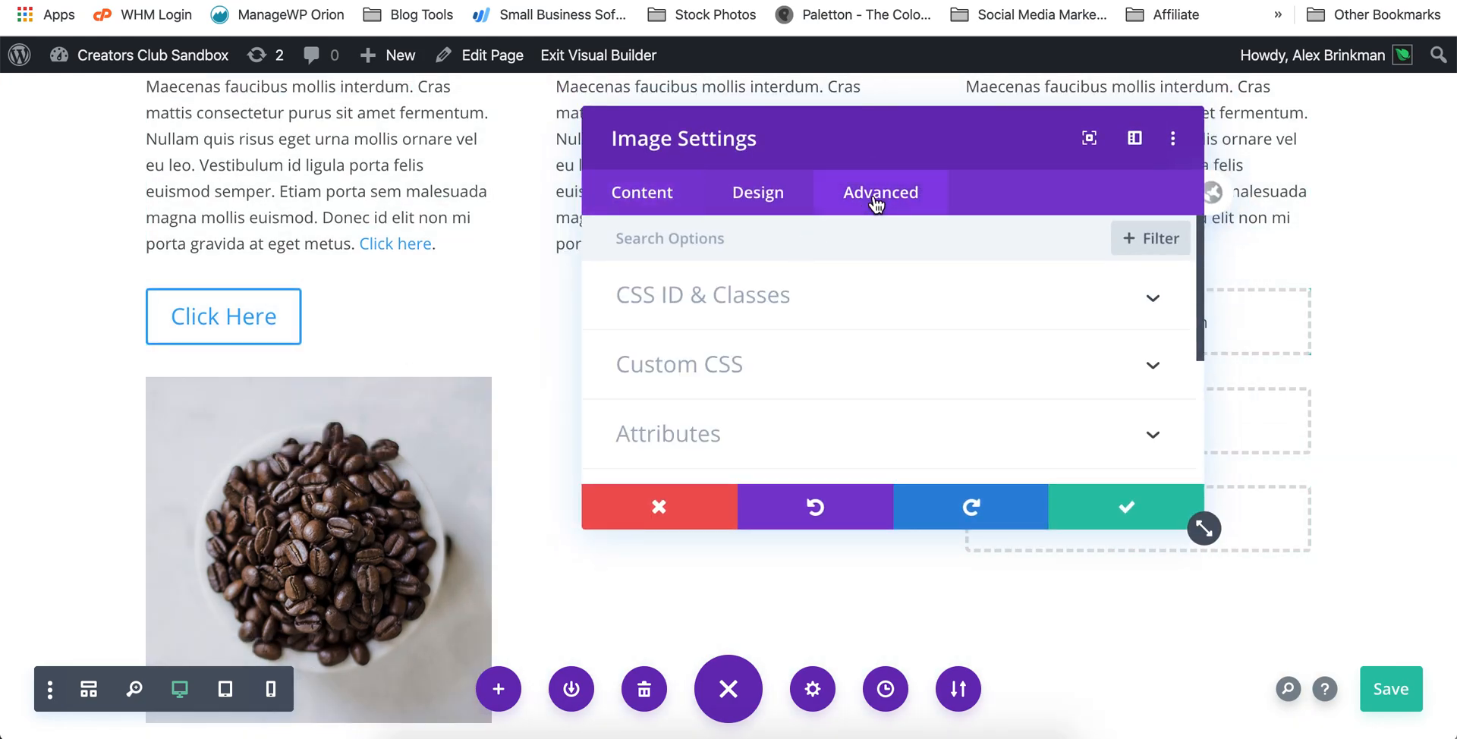
pyautogui.click(814, 294)
pyautogui.scroll(-2, 781, 295)
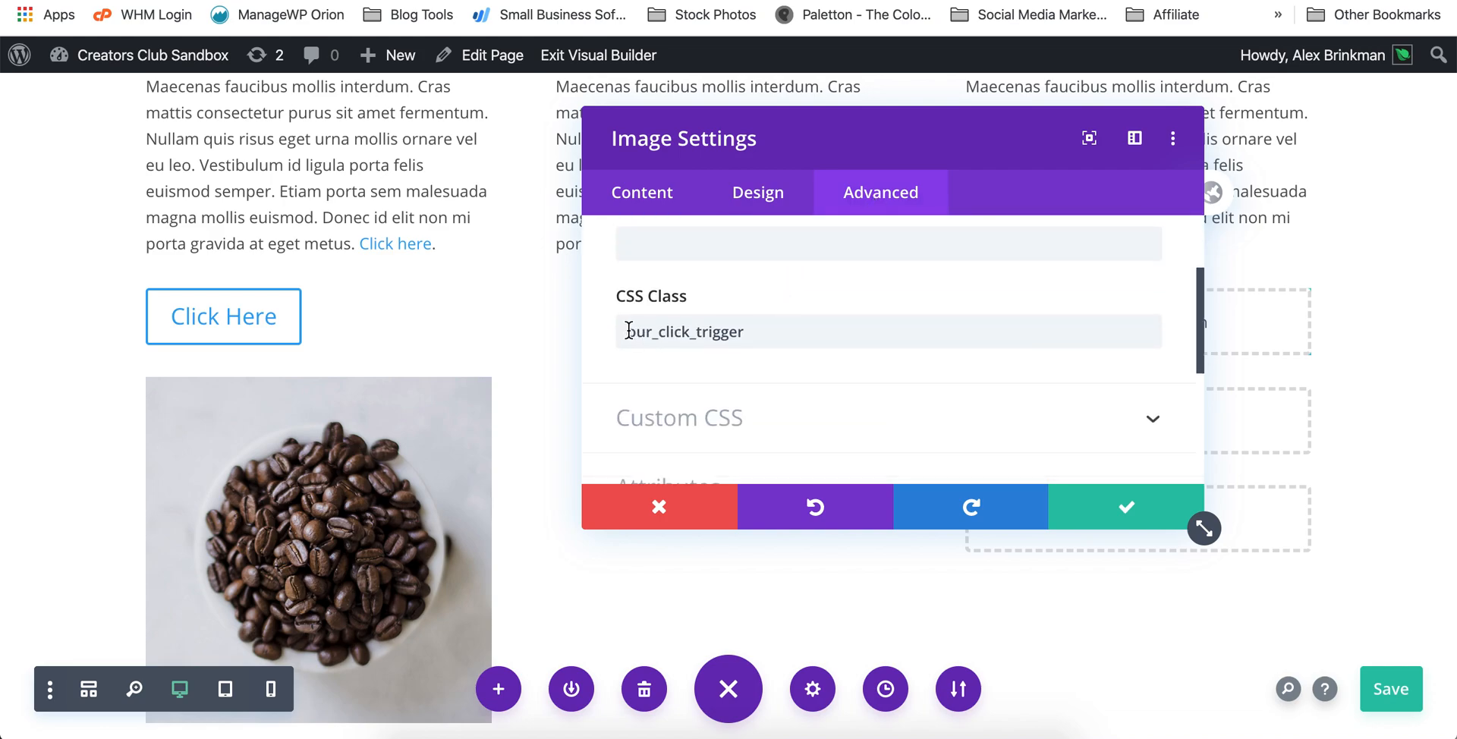
pyautogui.moveTo(632, 334); pyautogui.dragTo(749, 334)
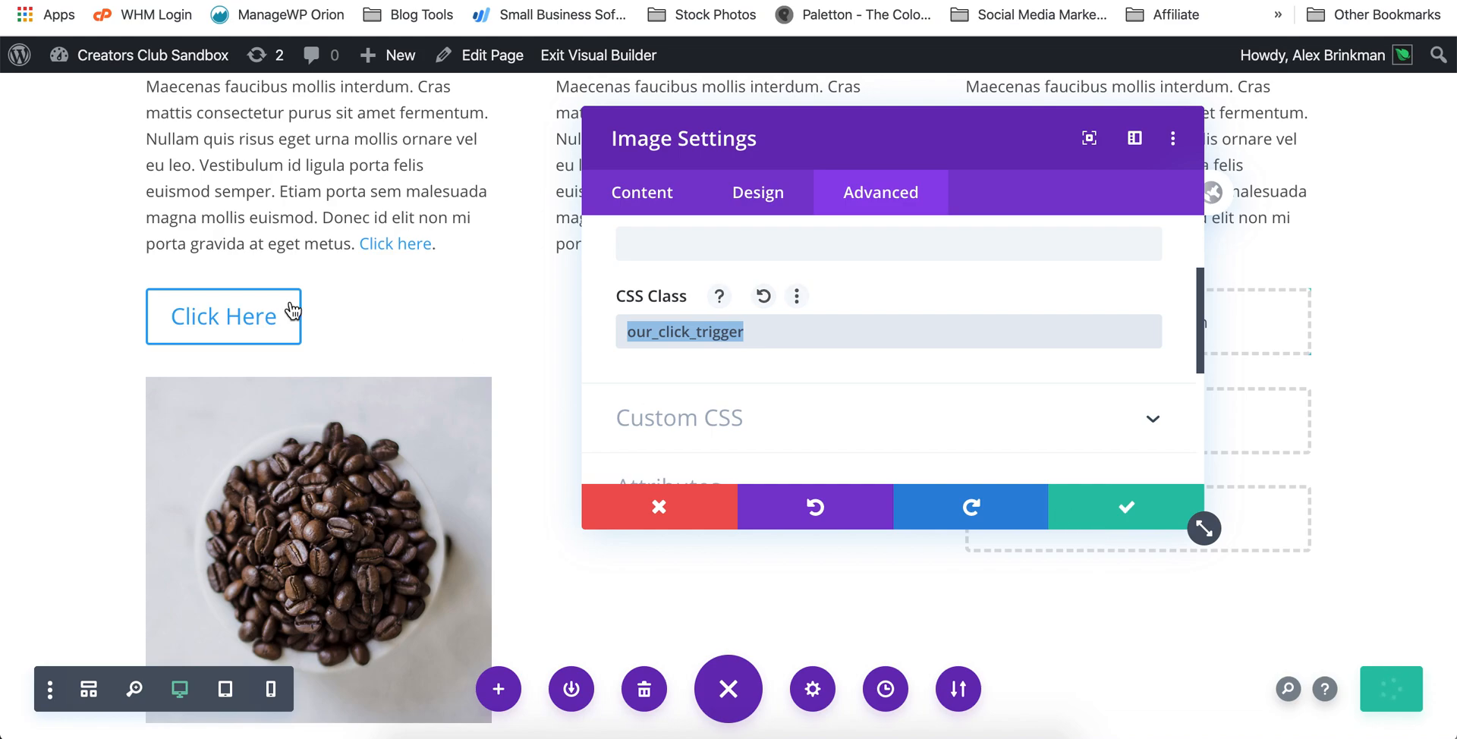
pyautogui.click(1129, 505)
# Step: Open the "Click Here" button's settings and check its CSS class under CSS ID & Classes
pyautogui.click(253, 312)
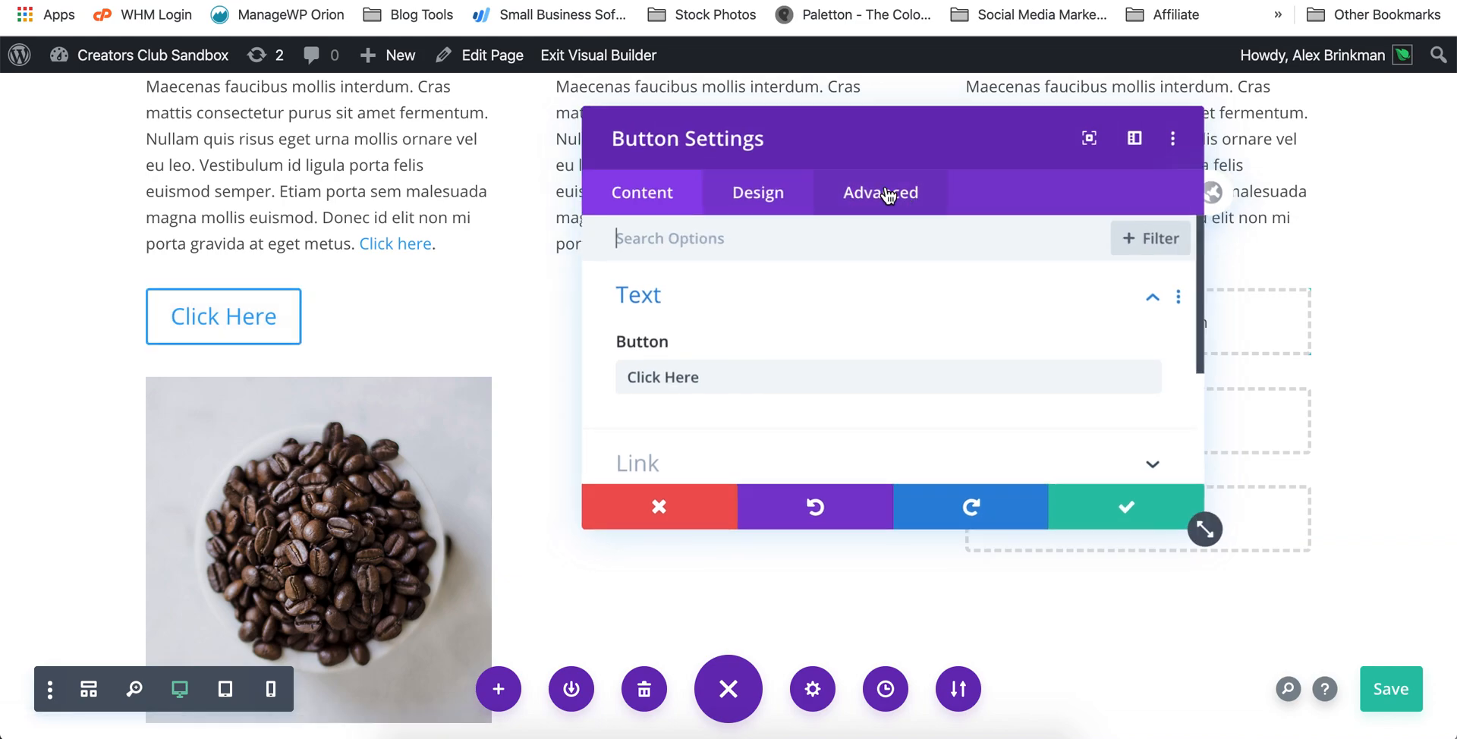
pyautogui.click(882, 193)
pyautogui.click(778, 313)
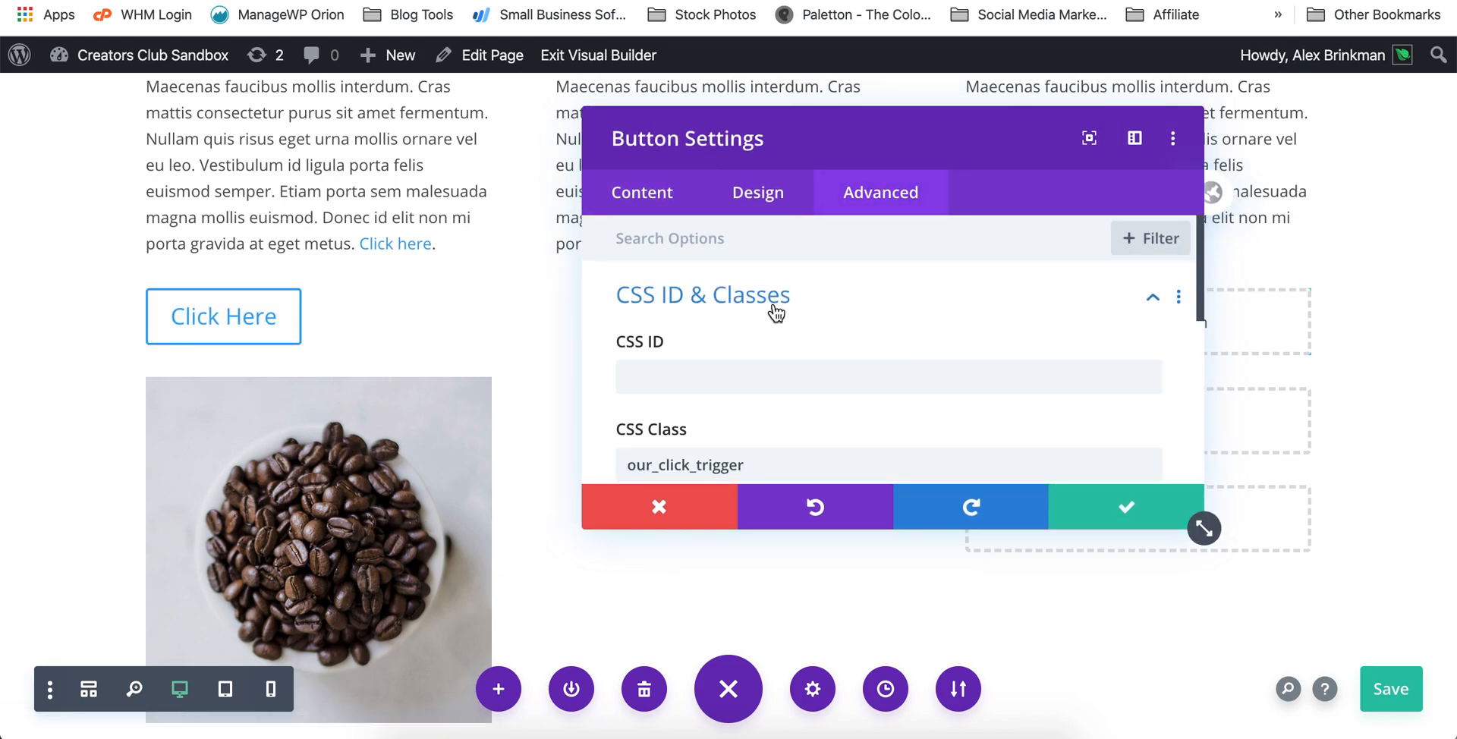
pyautogui.scroll(-2, 776, 316)
pyautogui.scroll(1, 779, 332)
pyautogui.scroll(1, 781, 332)
pyautogui.scroll(-2, 778, 243)
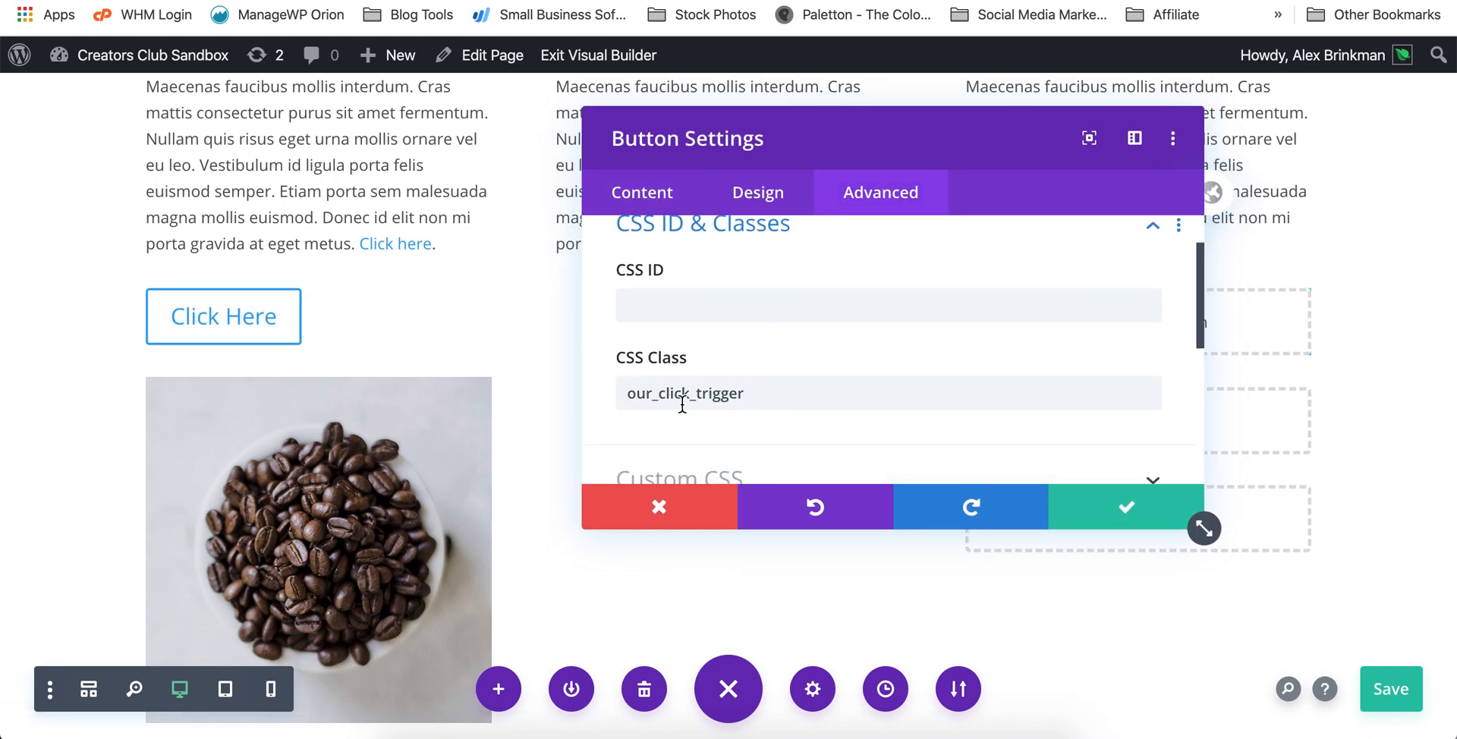
# Step: Check the link URL set for the "Click Here" button
pyautogui.click(673, 204)
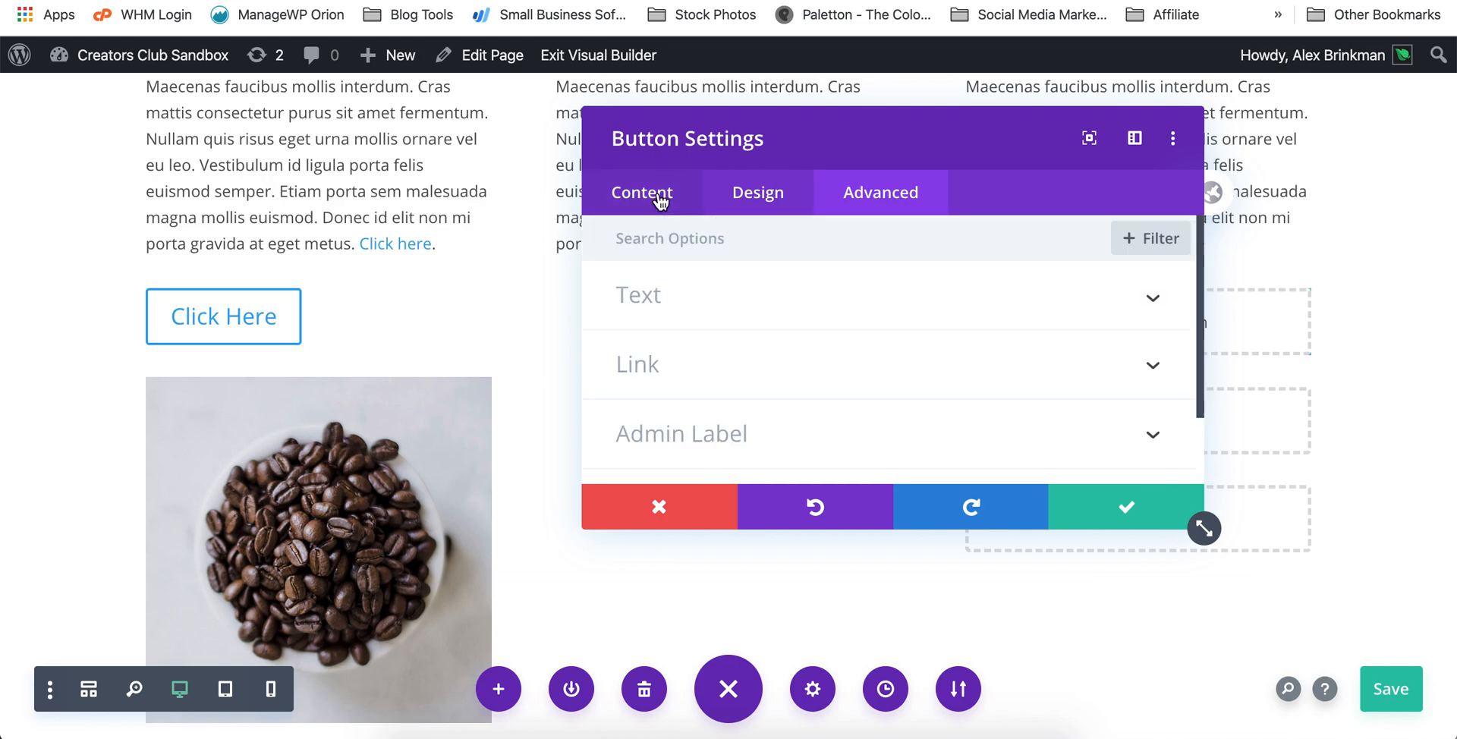
pyautogui.click(732, 370)
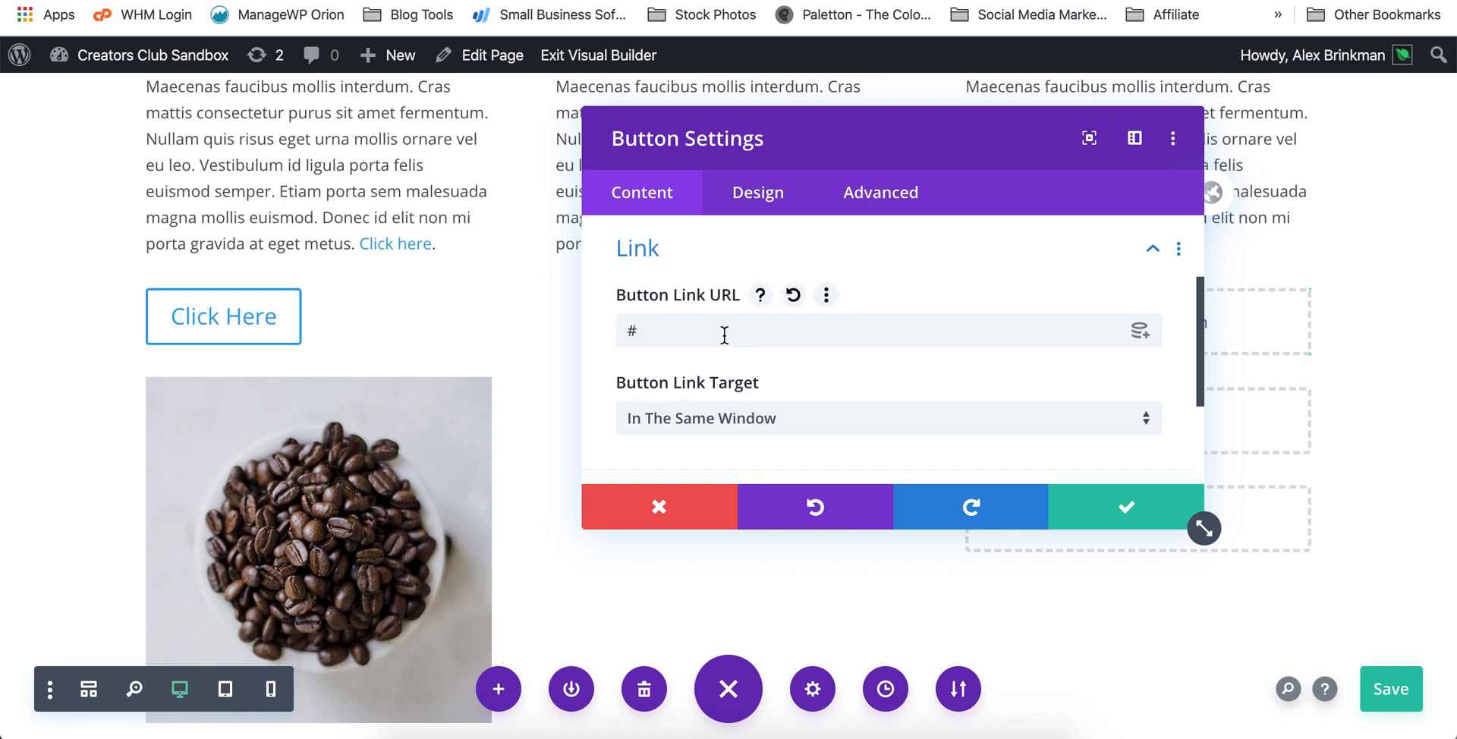
pyautogui.doubleClick(650, 334)
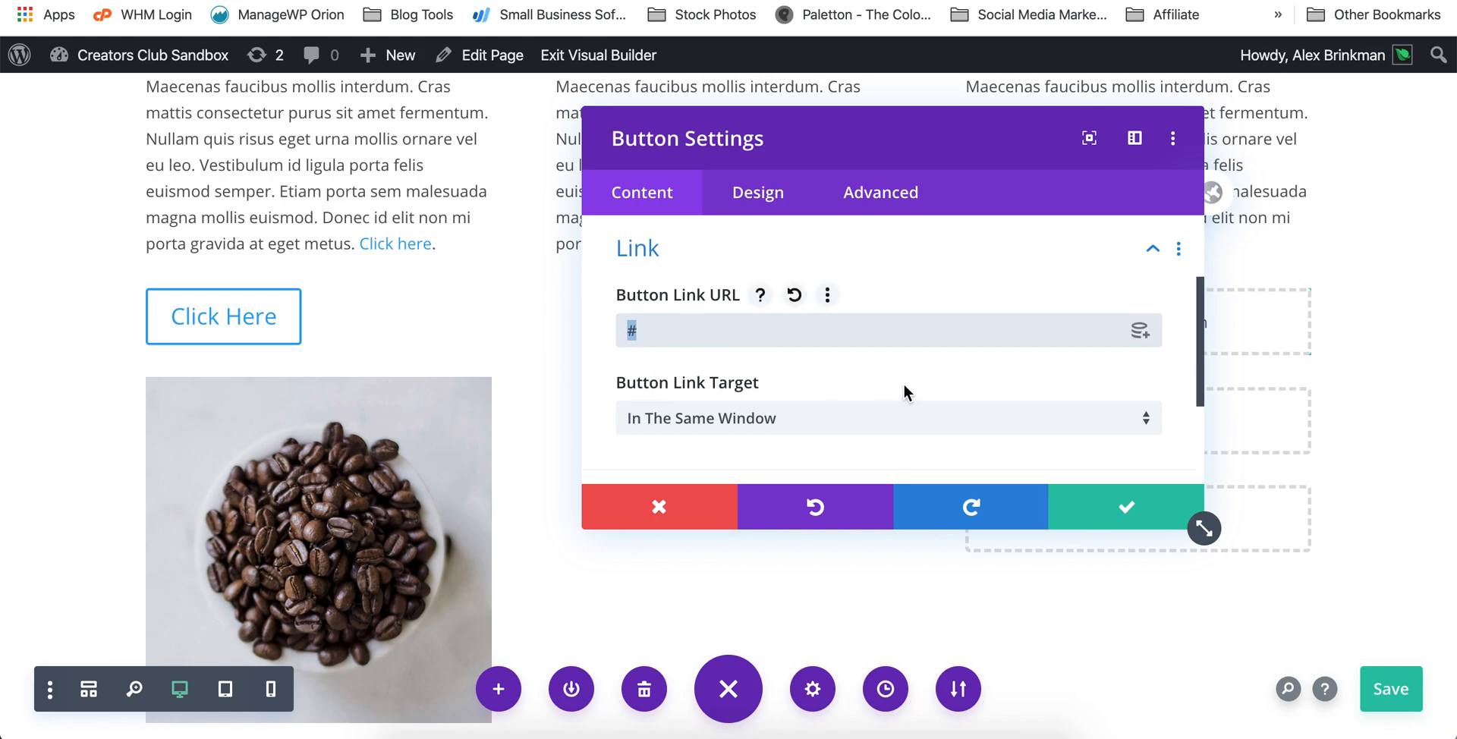
# Step: Recheck the "Click Here" button's CSS class and save the button settings
pyautogui.click(922, 204)
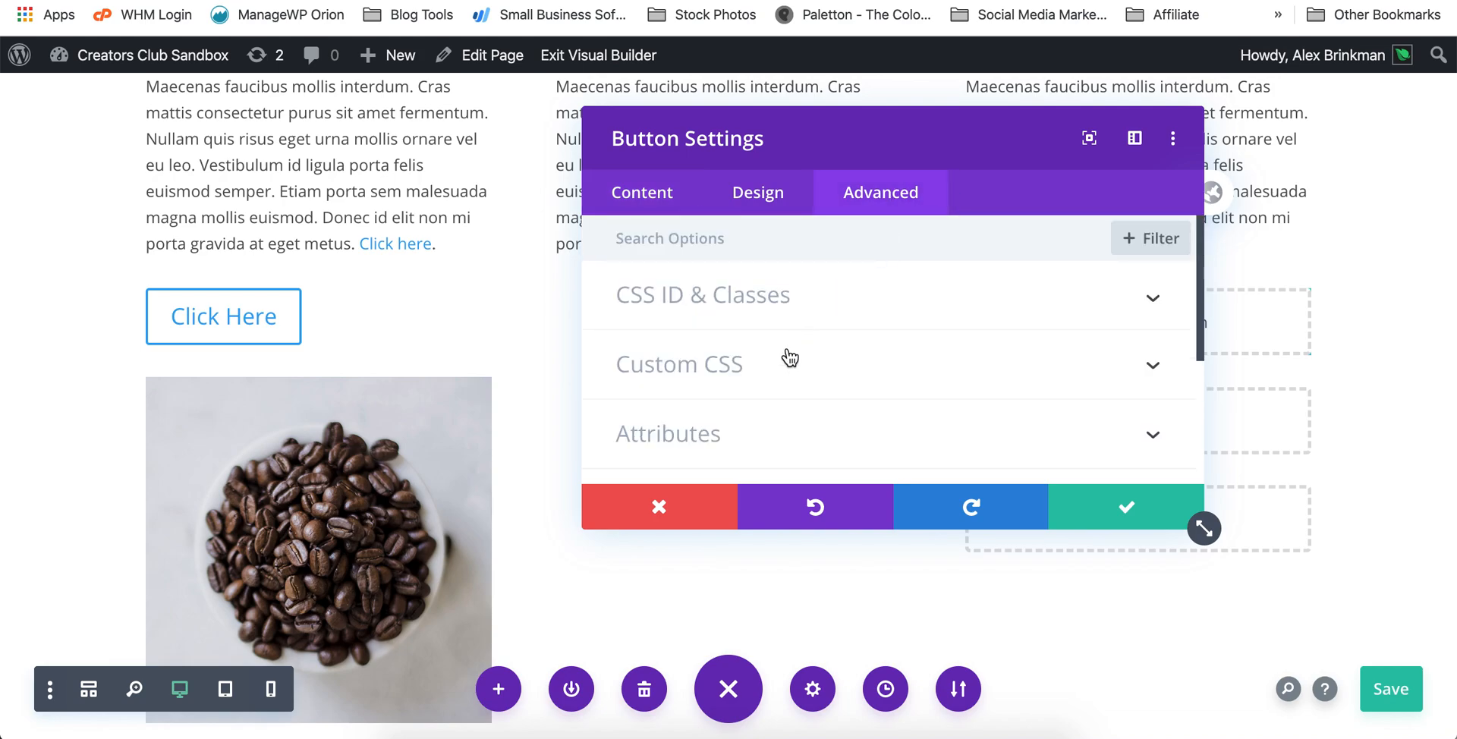
pyautogui.click(788, 313)
pyautogui.scroll(-1, 726, 419)
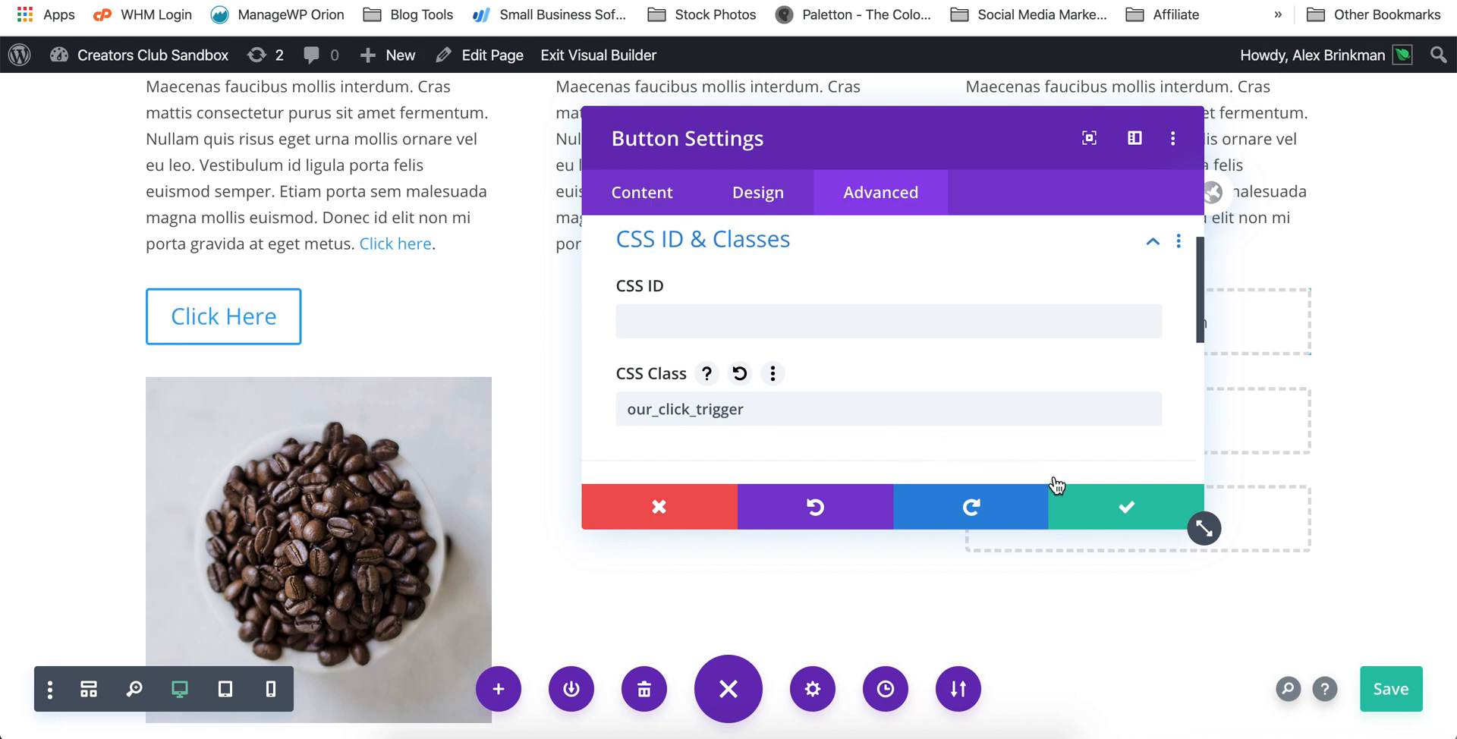
pyautogui.click(1070, 509)
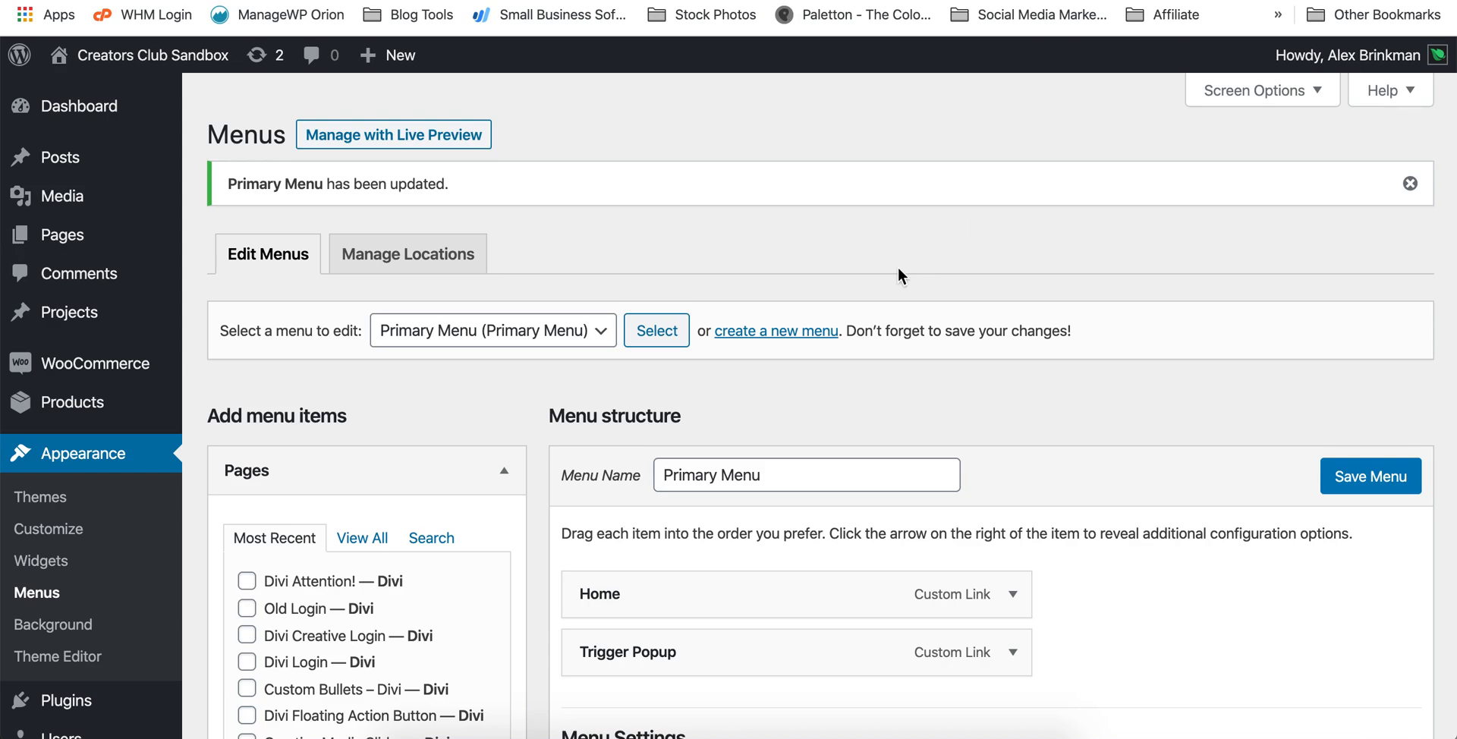
# Step: Review the Primary Menu's structure and options on the WordPress Menus page
pyautogui.scroll(-5, 899, 267)
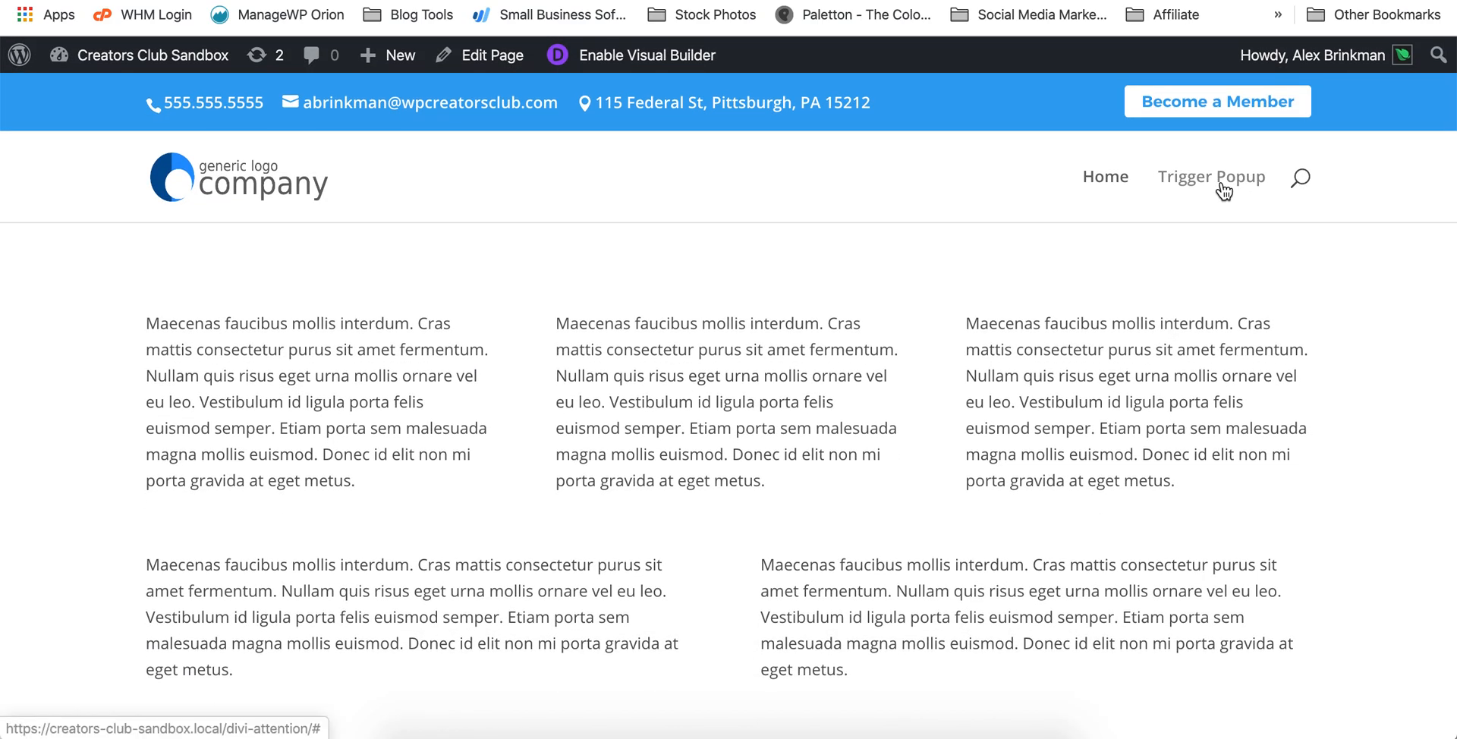
# Step: Test and close the popup opened by the Trigger Popup menu item, and check that item's CSS class in the menu structure
pyautogui.click(1222, 182)
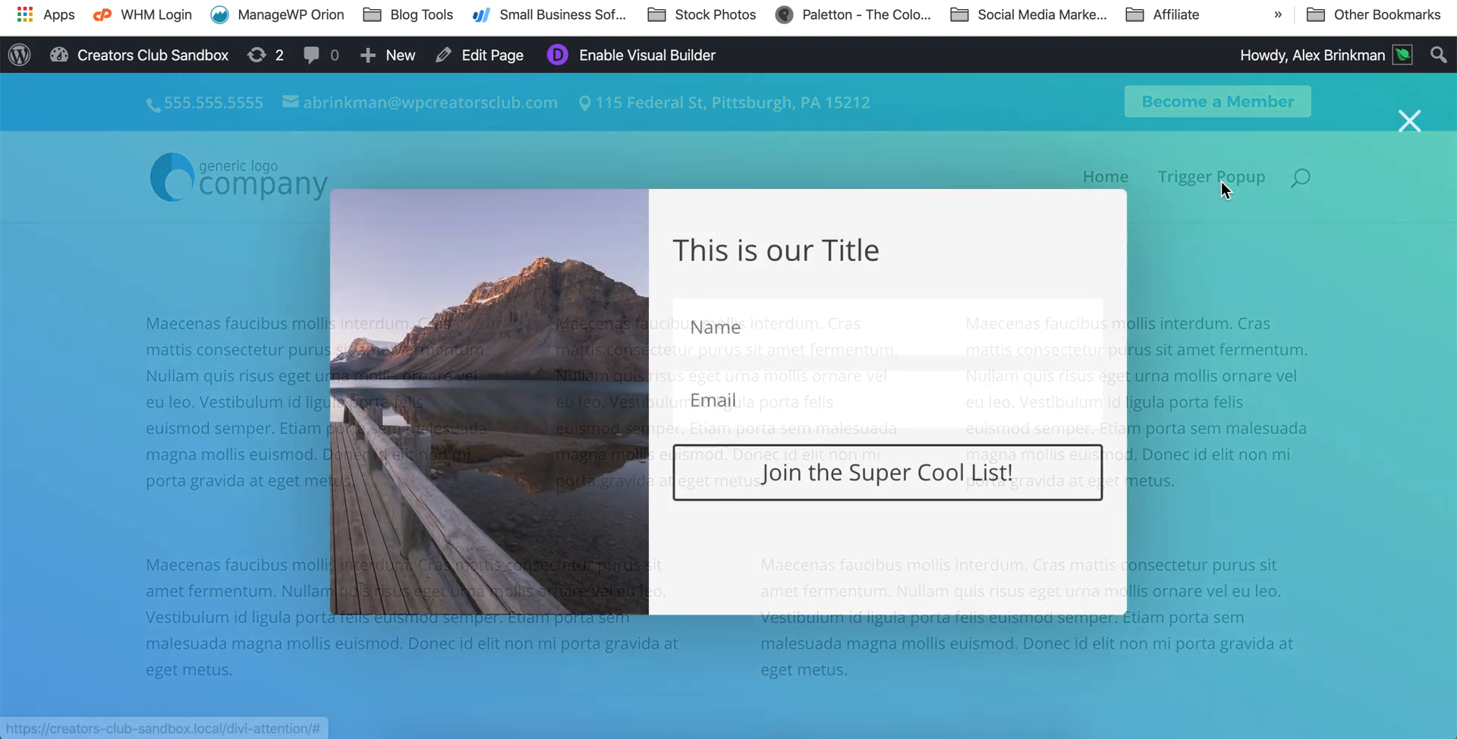
pyautogui.click(1405, 125)
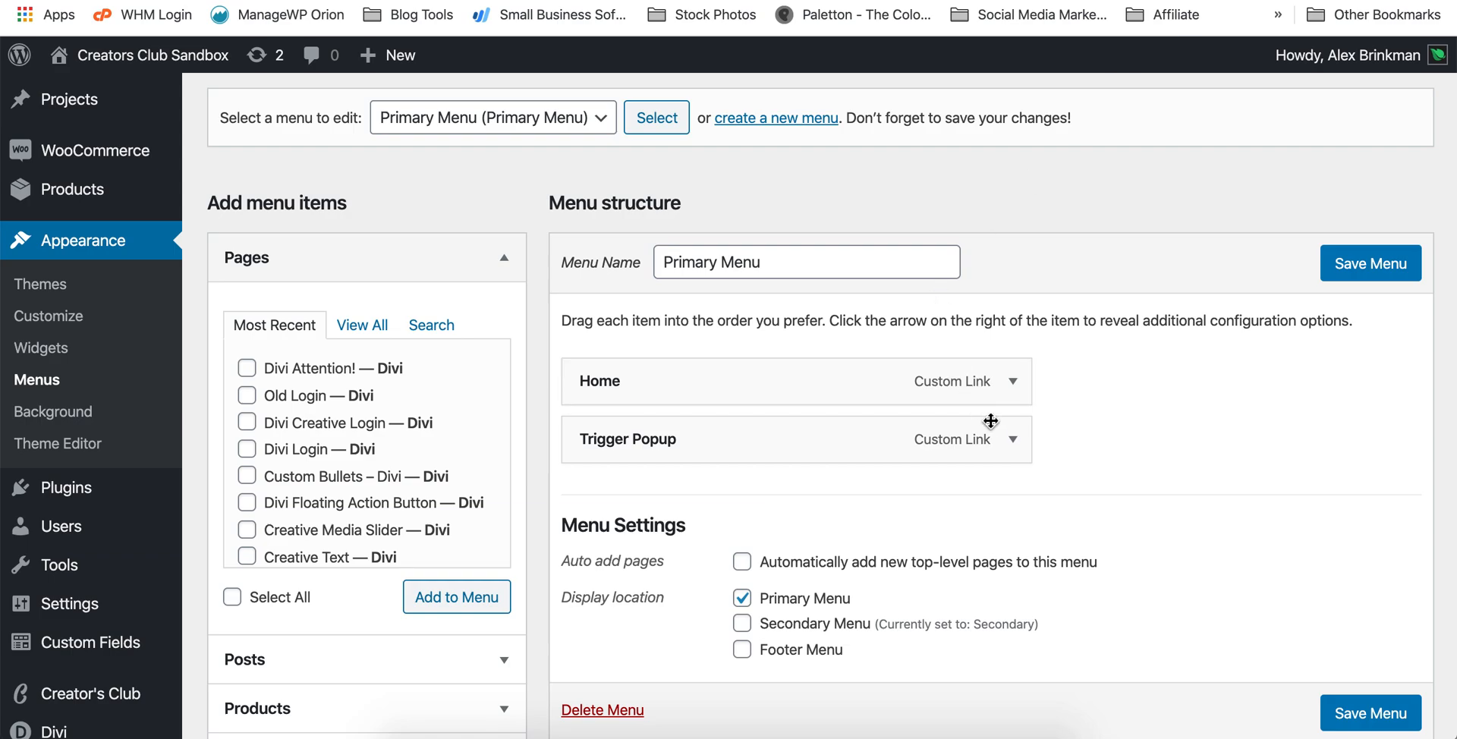
pyautogui.click(1012, 440)
pyautogui.scroll(-3, 1010, 444)
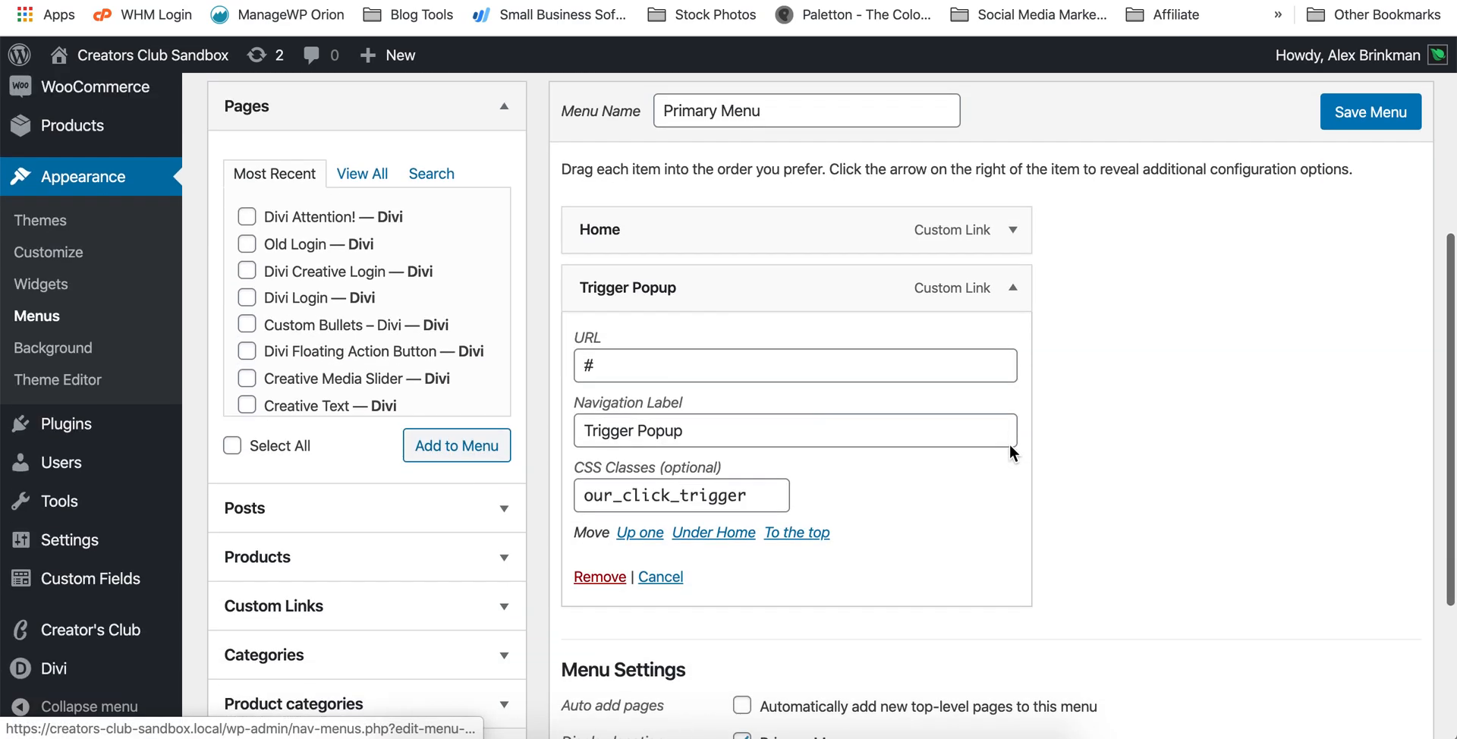
pyautogui.moveTo(762, 501); pyautogui.dragTo(588, 498)
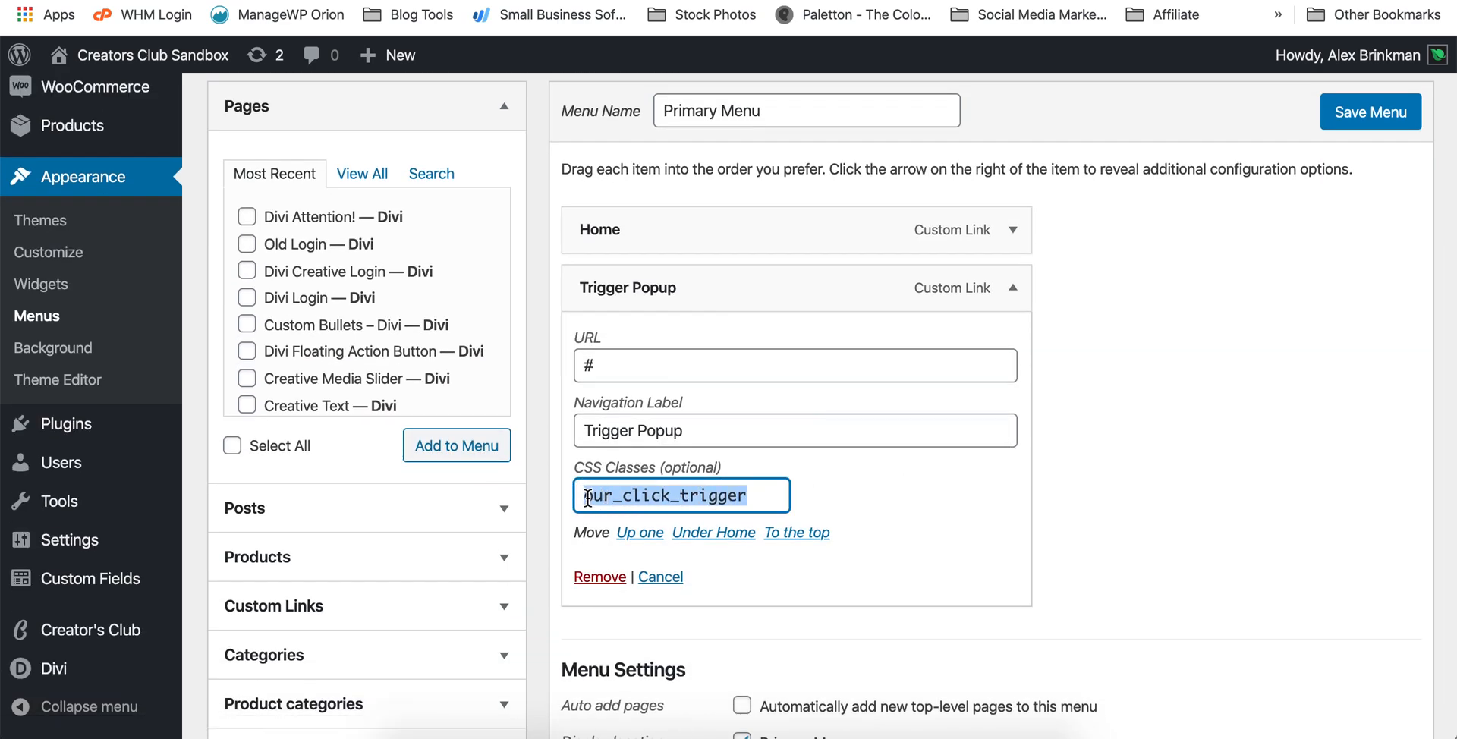
pyautogui.moveTo(722, 469); pyautogui.dragTo(583, 475)
# Step: Turn off the CSS Classes advanced menu property in Screen Options and look at the Trigger Popup item's fields
pyautogui.scroll(5, 1259, 304)
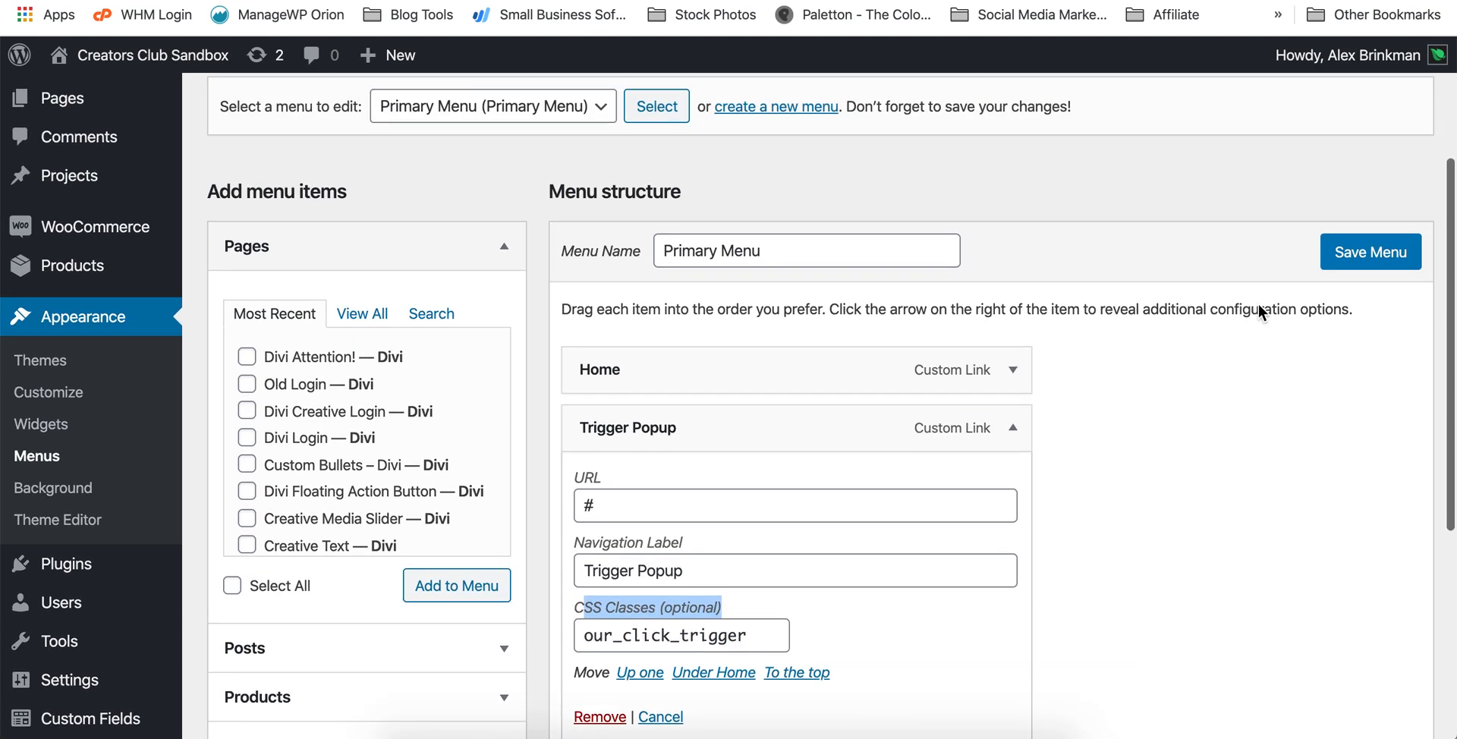
pyautogui.click(1283, 92)
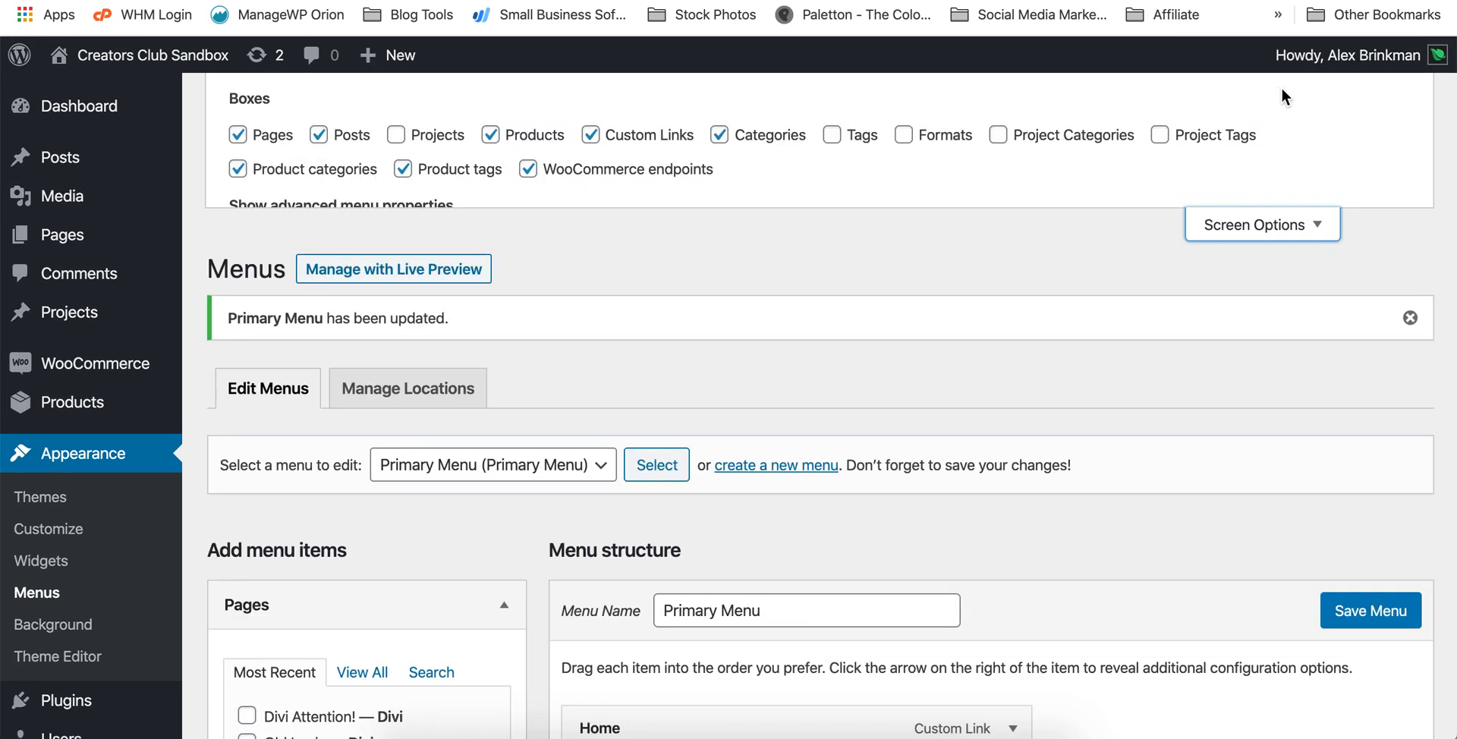
pyautogui.click(519, 244)
pyautogui.click(510, 244)
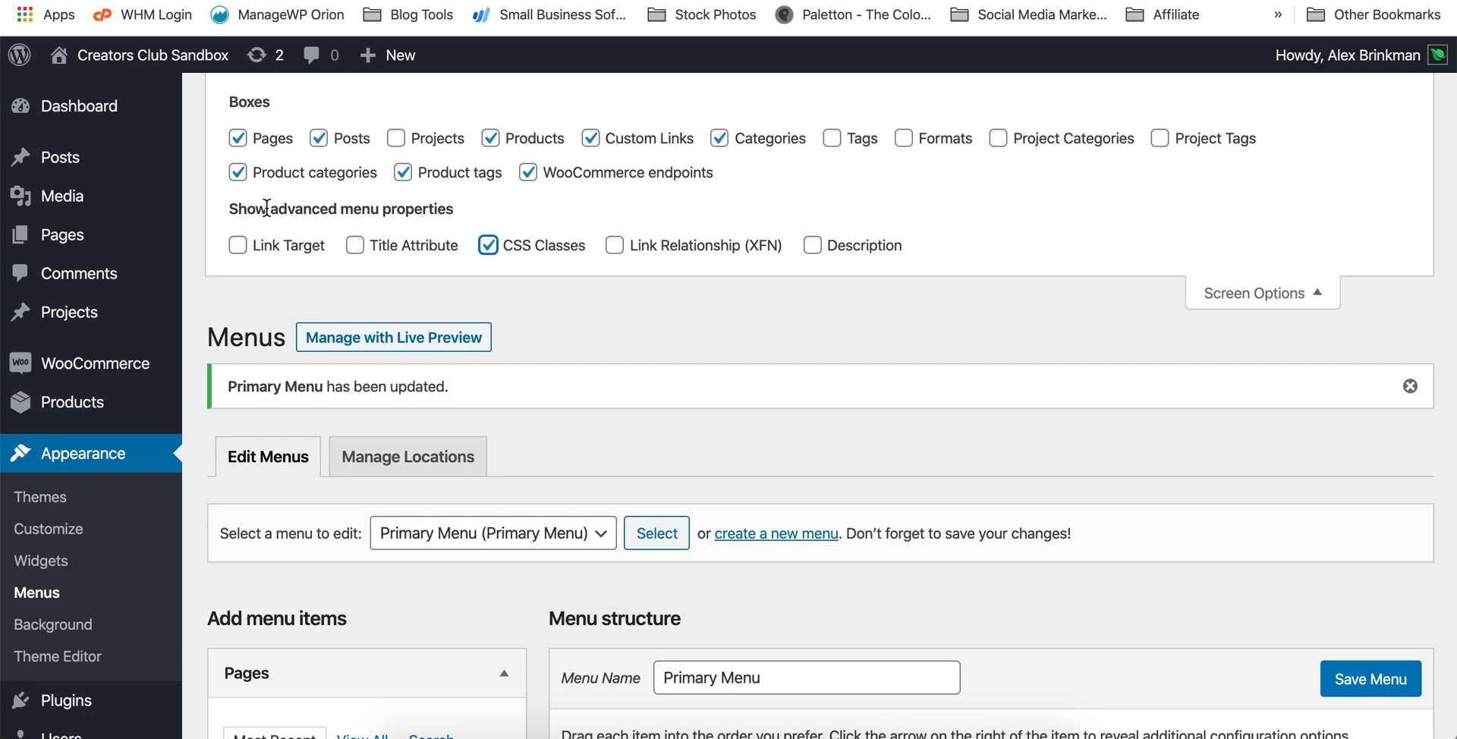
pyautogui.click(532, 245)
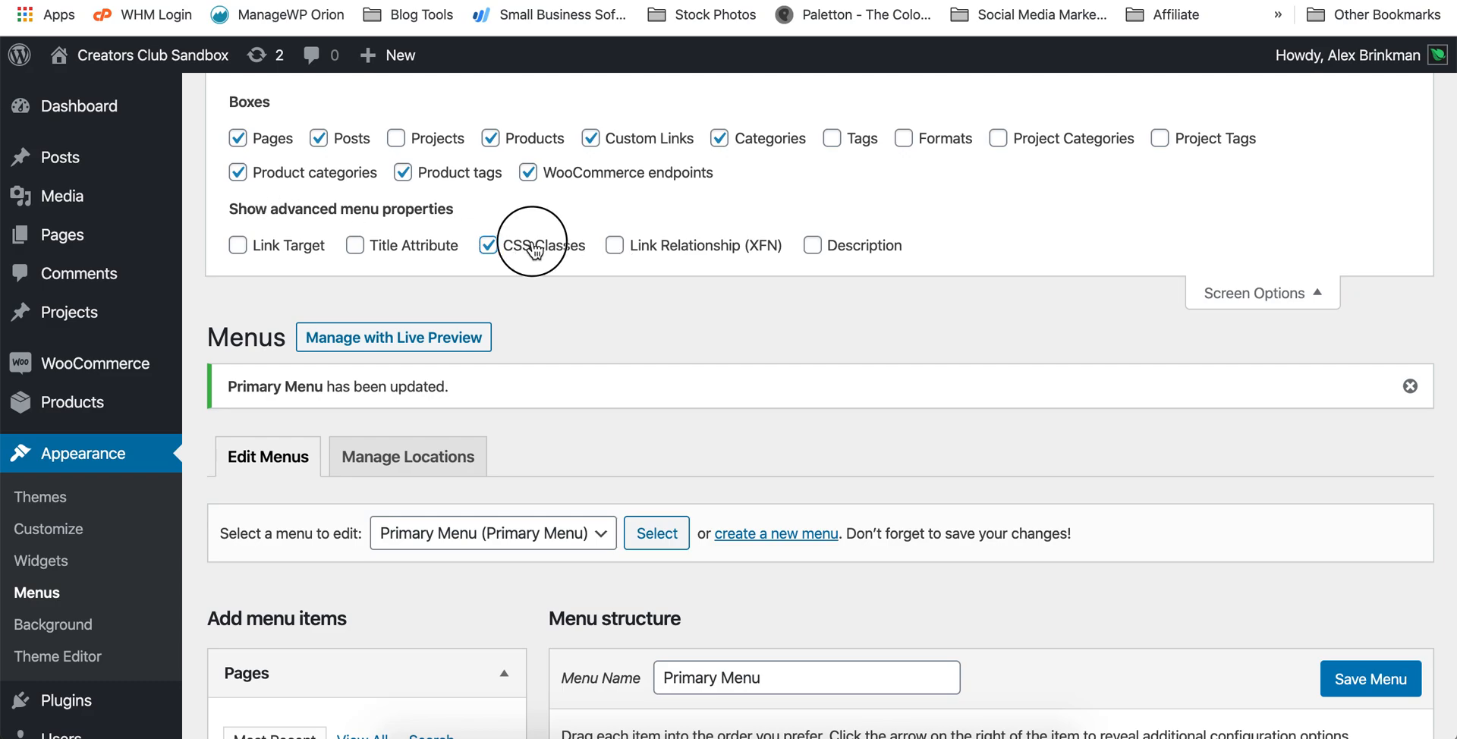
pyautogui.click(1248, 288)
pyautogui.scroll(-4, 1068, 489)
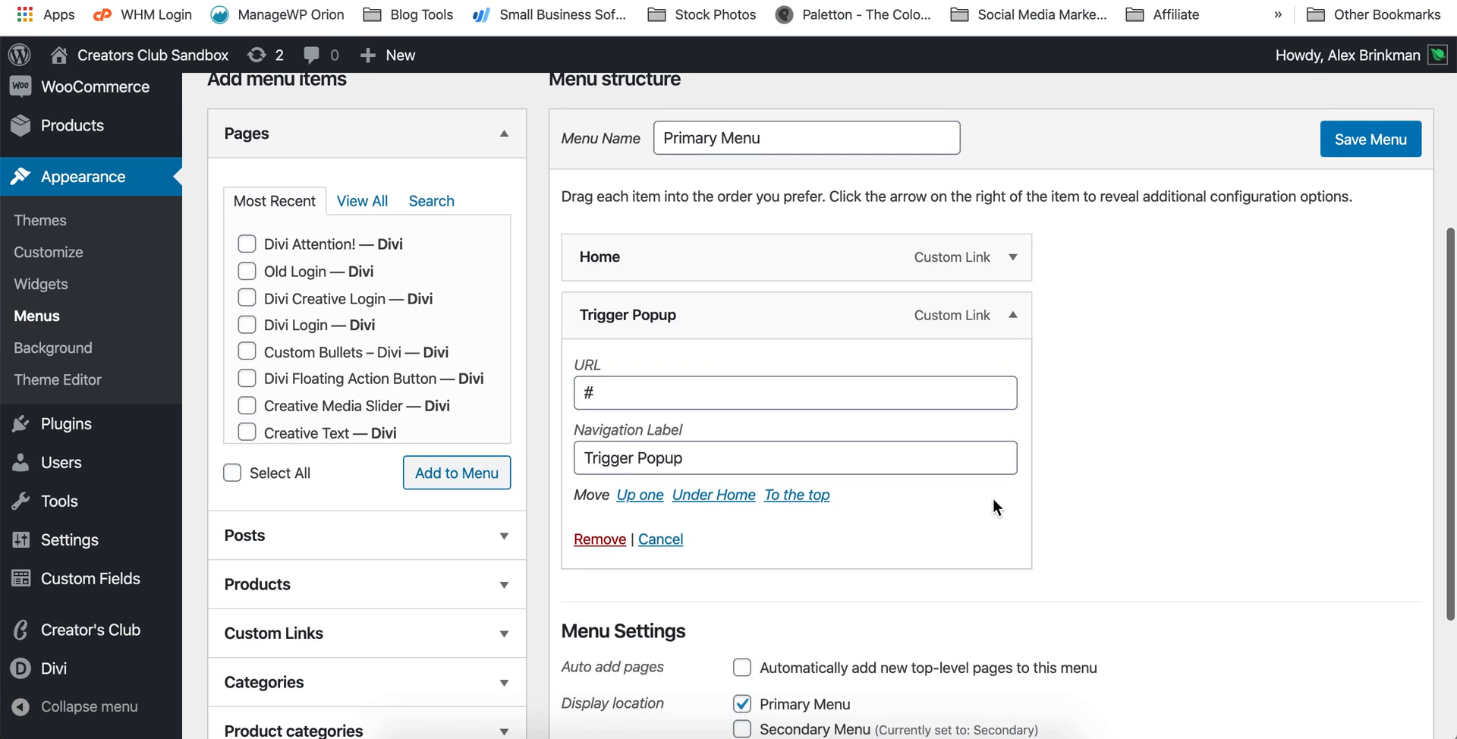
# Step: Enable the CSS Classes advanced menu property in Screen Options for the menu items
pyautogui.scroll(5, 1109, 397)
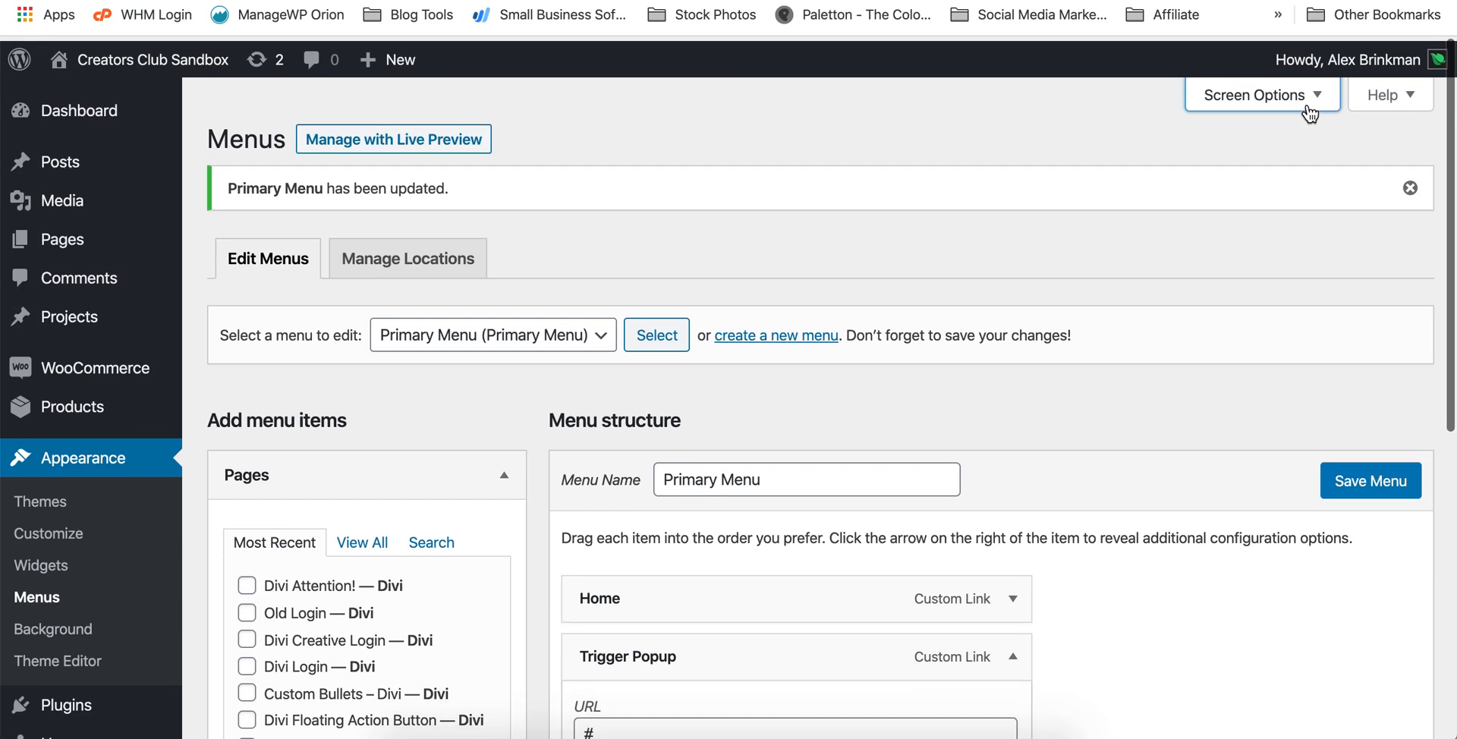
pyautogui.click(1230, 97)
pyautogui.click(545, 245)
pyautogui.click(1211, 290)
pyautogui.scroll(-6, 1088, 264)
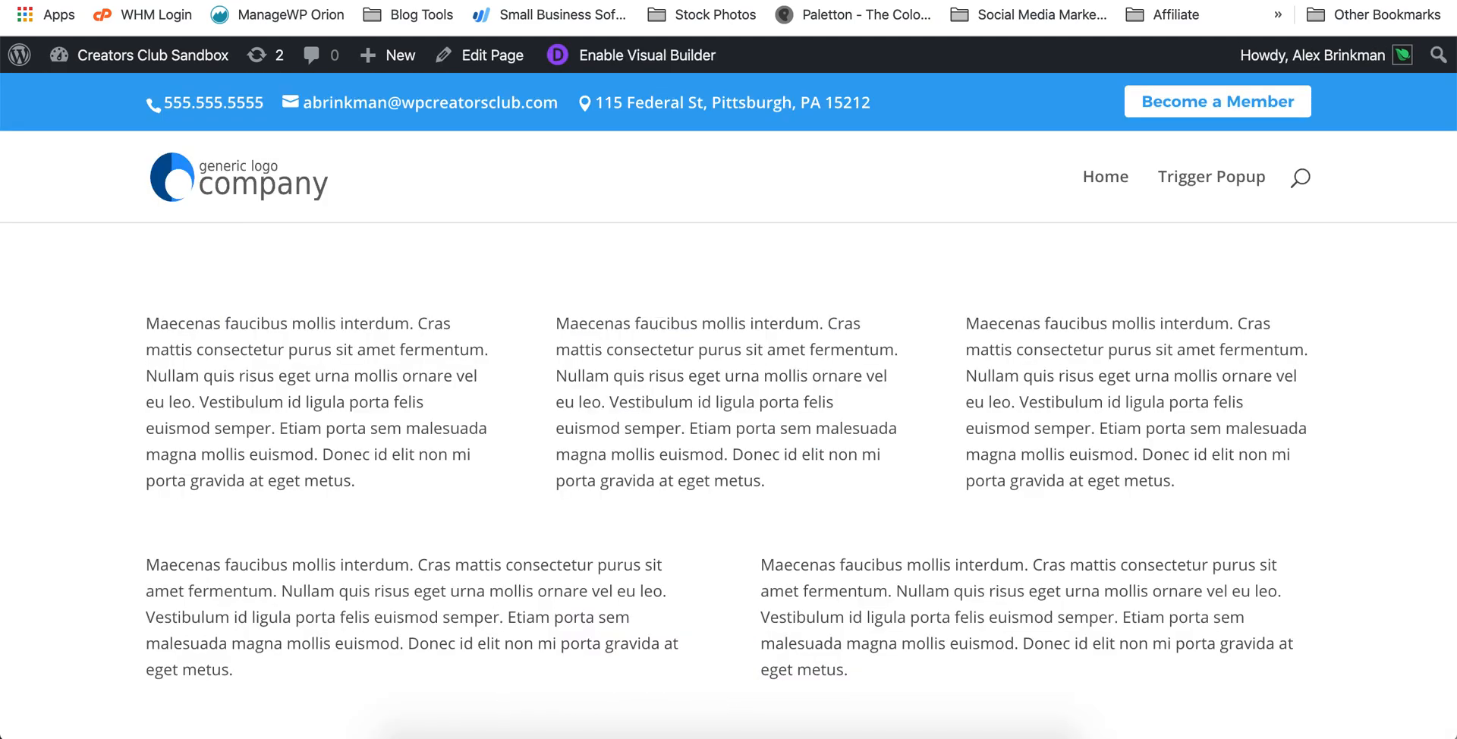
# Step: Open the text module containing the "Click here" link in the Visual Builder and inspect the link's class in the HTML source
pyautogui.scroll(-3, 1072, 345)
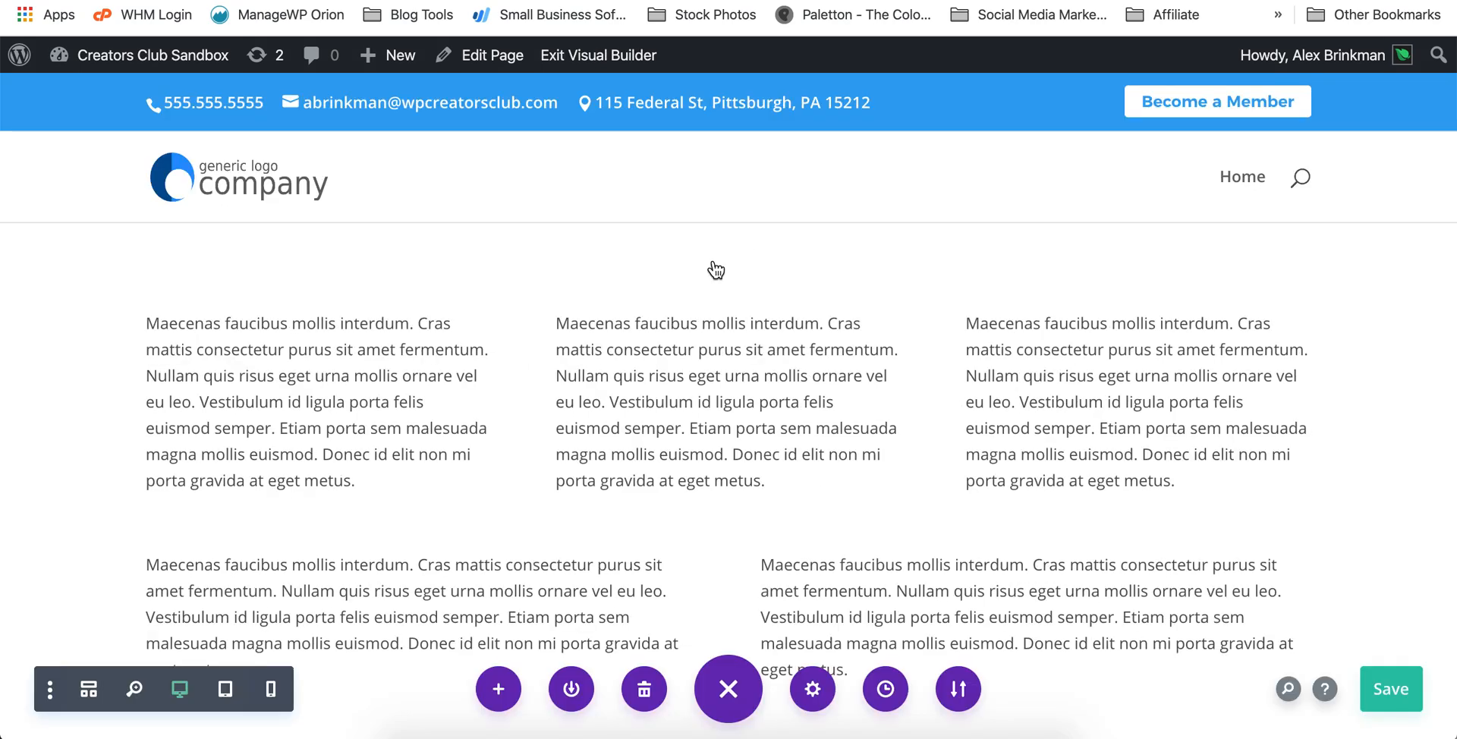
pyautogui.scroll(-5, 716, 270)
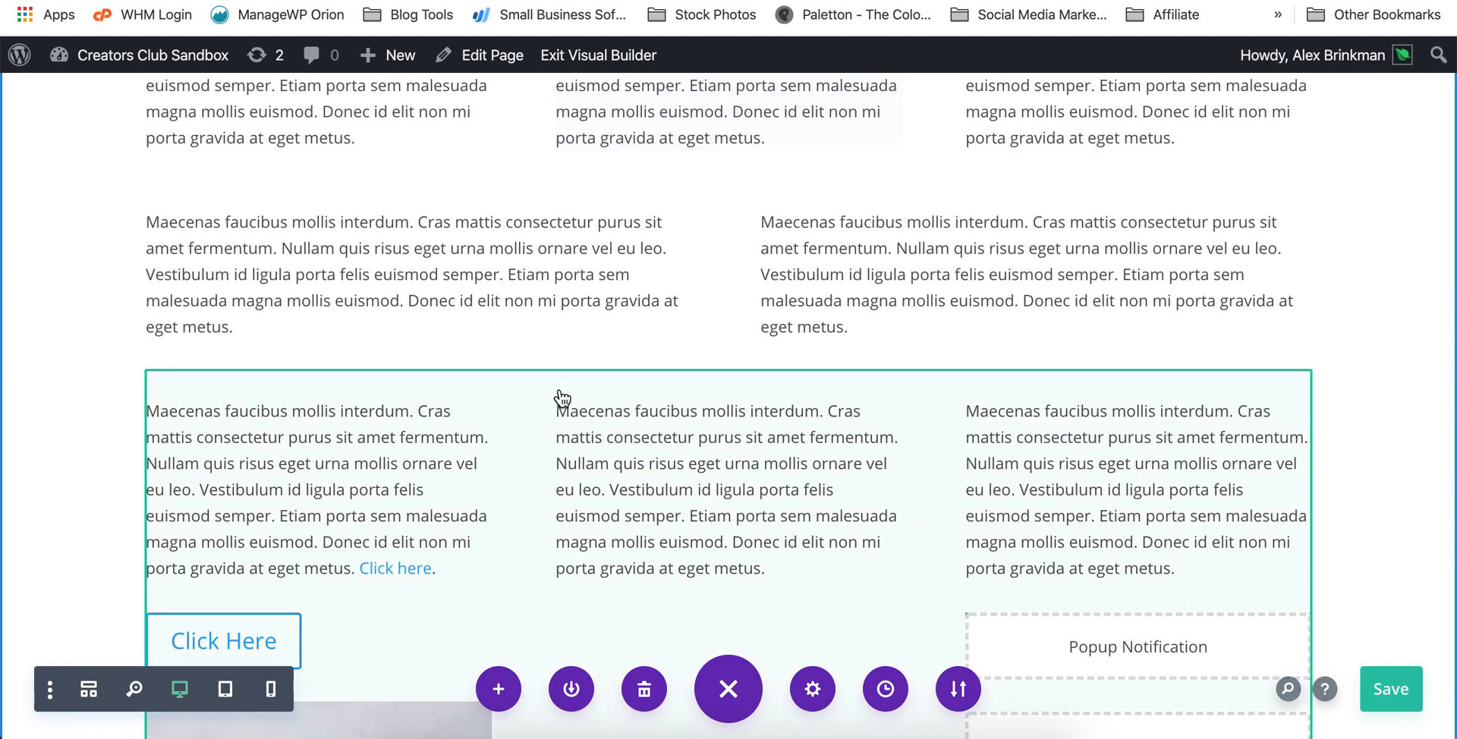
pyautogui.moveTo(403, 489)
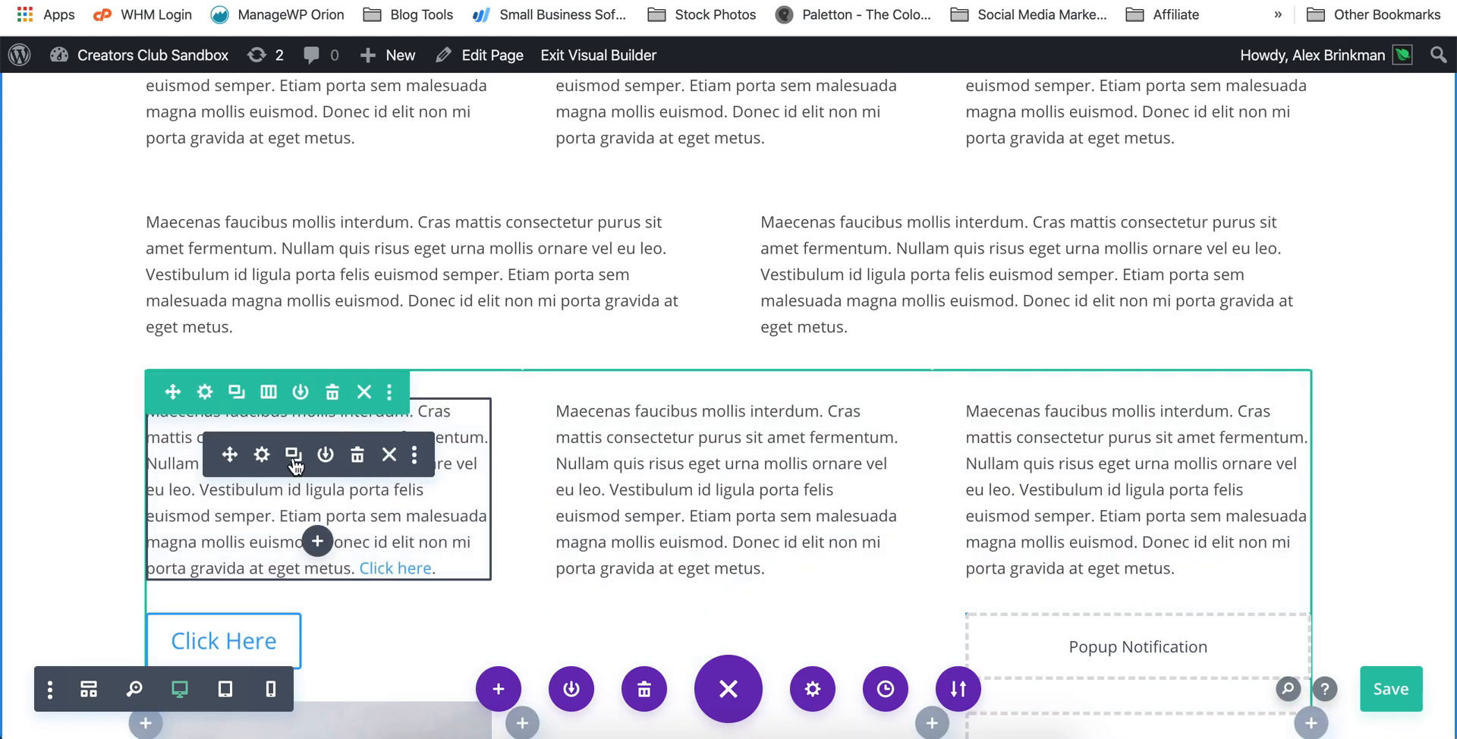
pyautogui.click(262, 455)
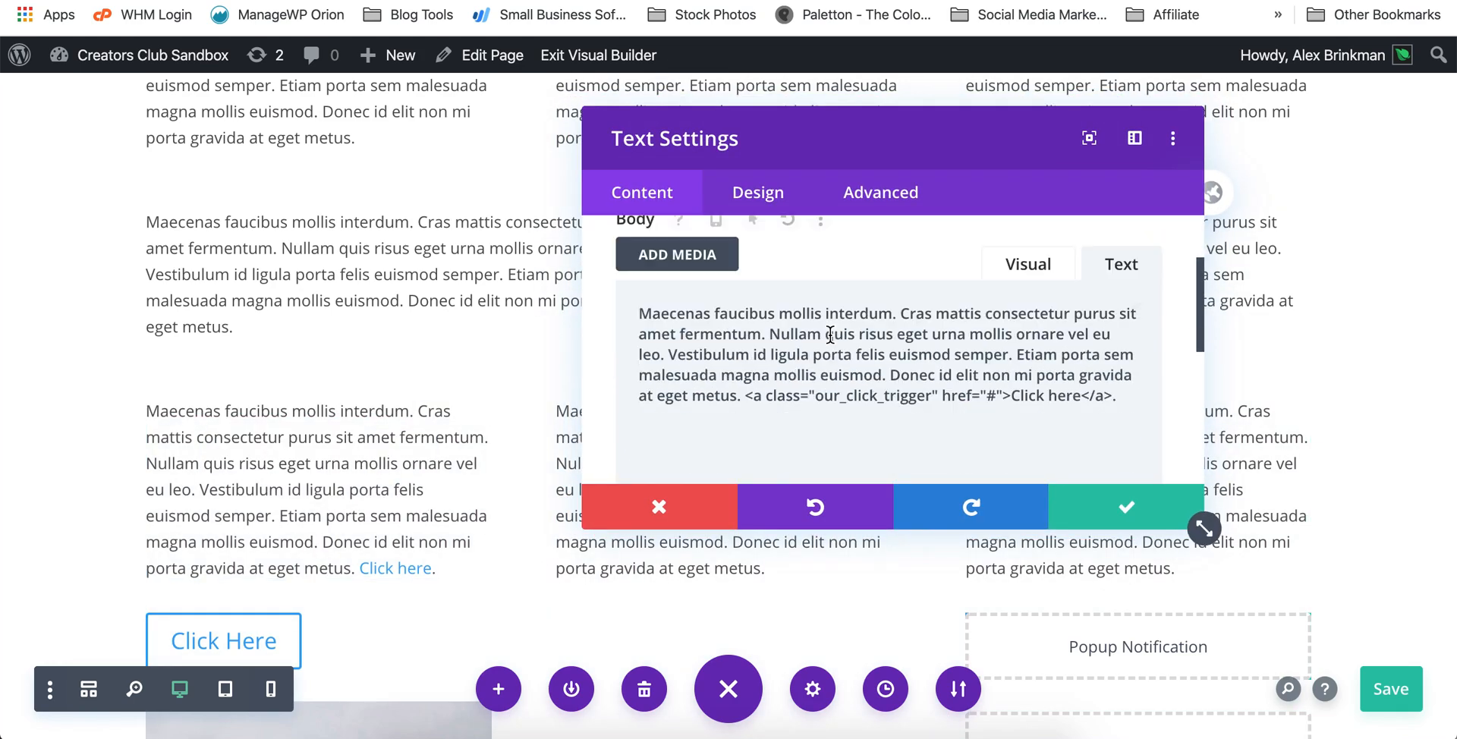
pyautogui.scroll(-1, 949, 340)
pyautogui.click(1041, 236)
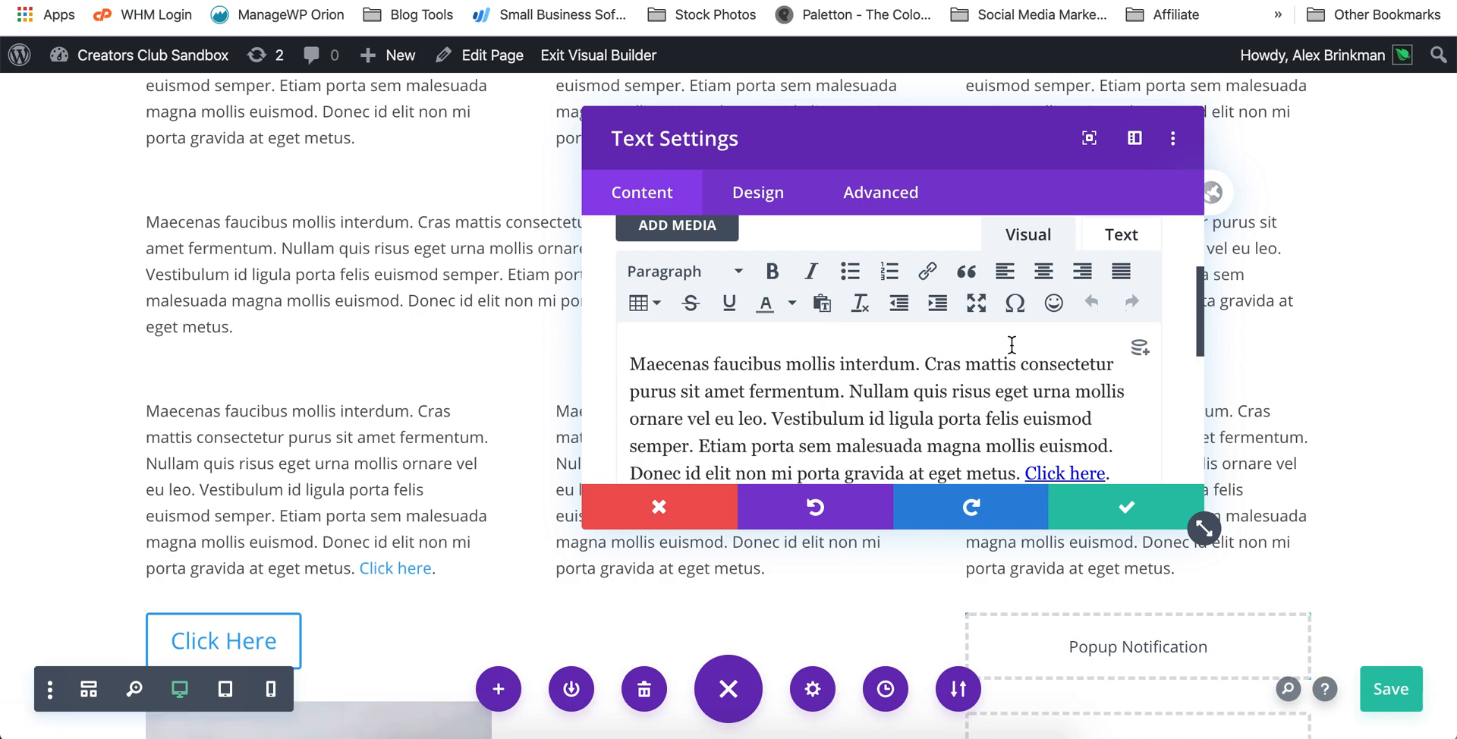
pyautogui.click(1122, 237)
pyautogui.scroll(-2, 786, 348)
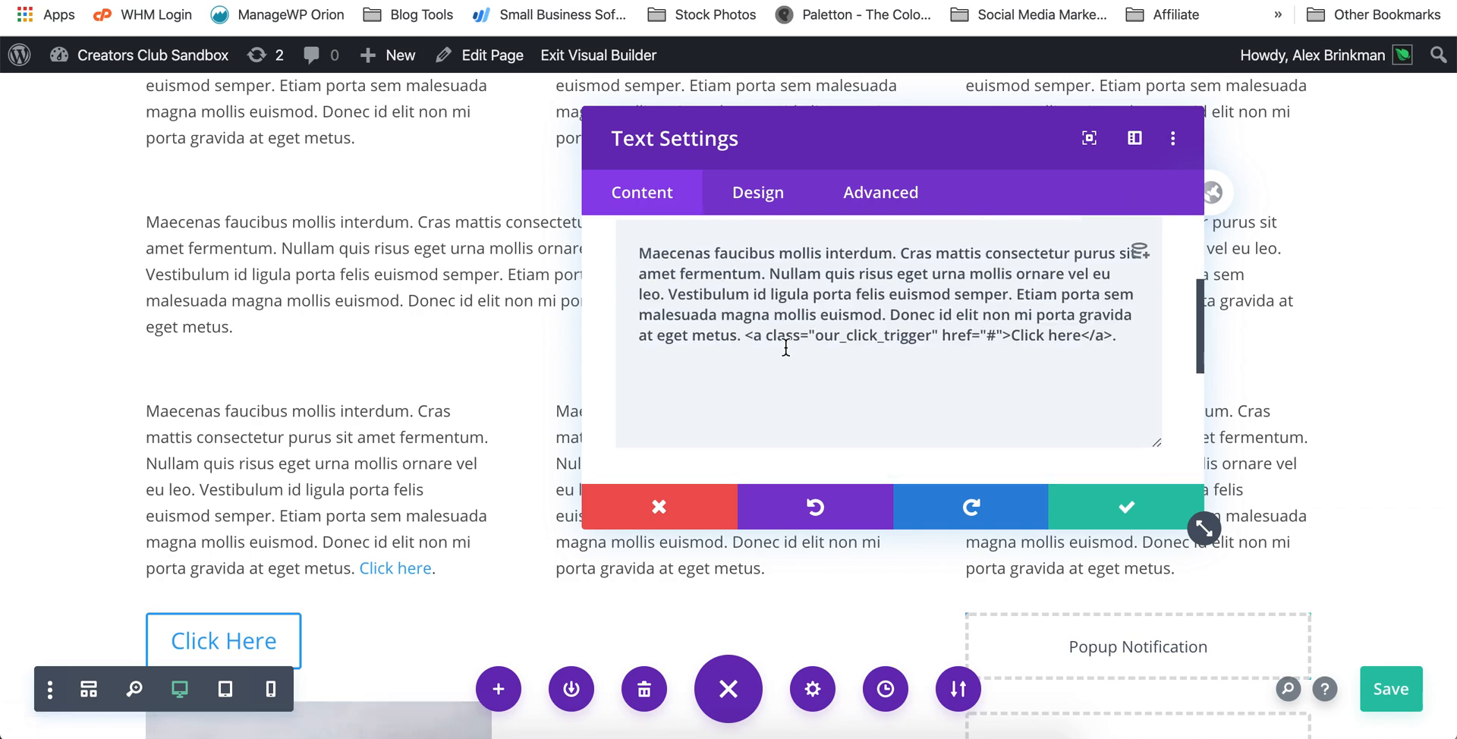
pyautogui.doubleClick(834, 339)
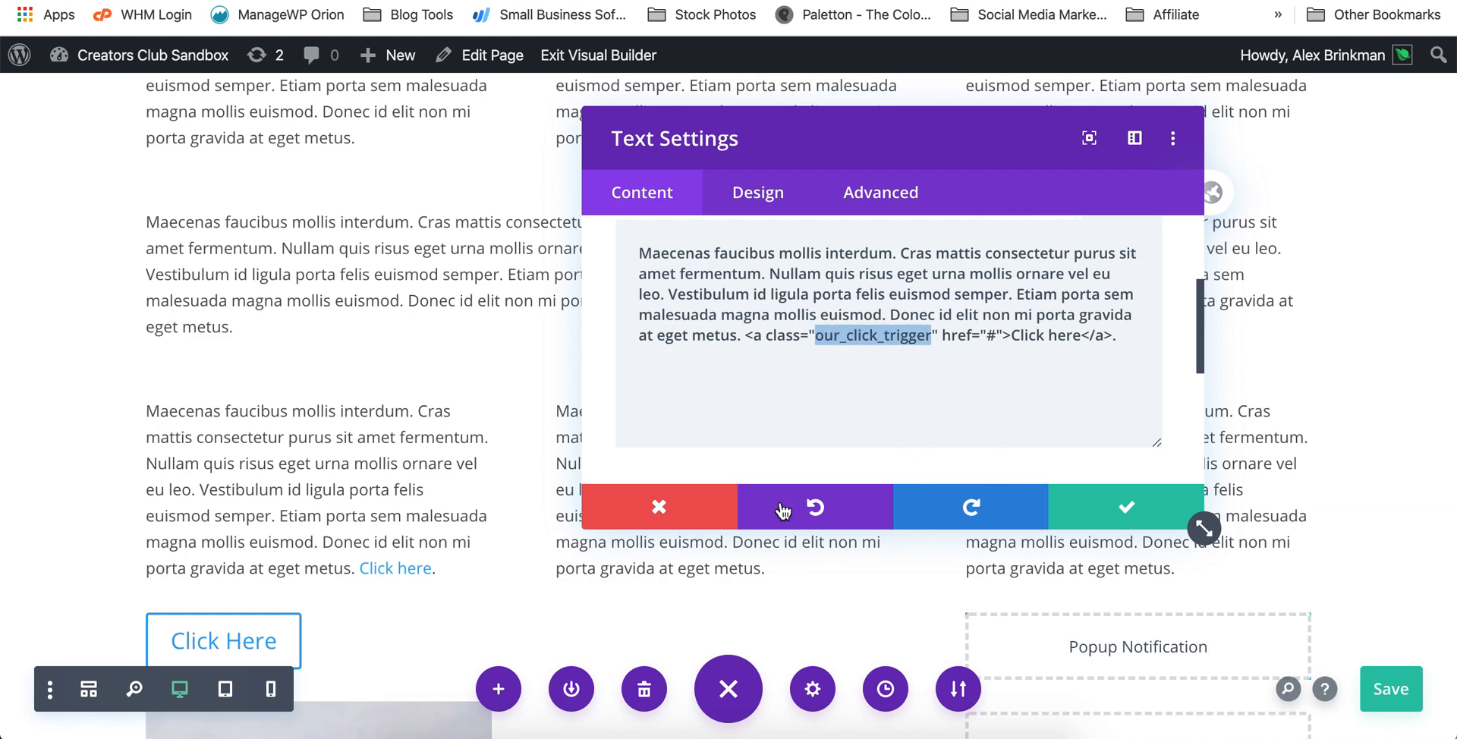
pyautogui.press('Escape')
# Step: Open the Popup Notification module's settings and check its trigger condition and Click Element selector
pyautogui.scroll(-3, 1093, 456)
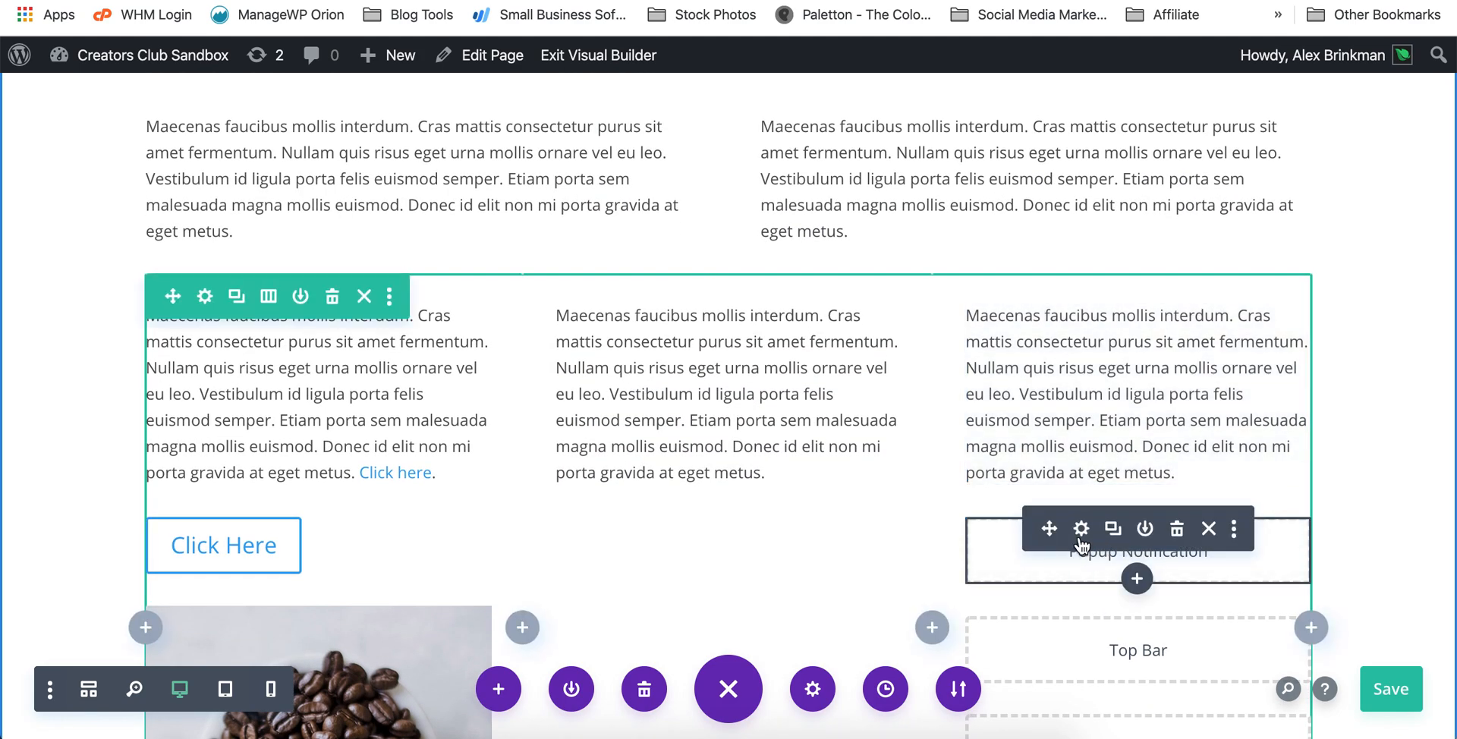
pyautogui.click(1076, 529)
pyautogui.scroll(-5, 783, 399)
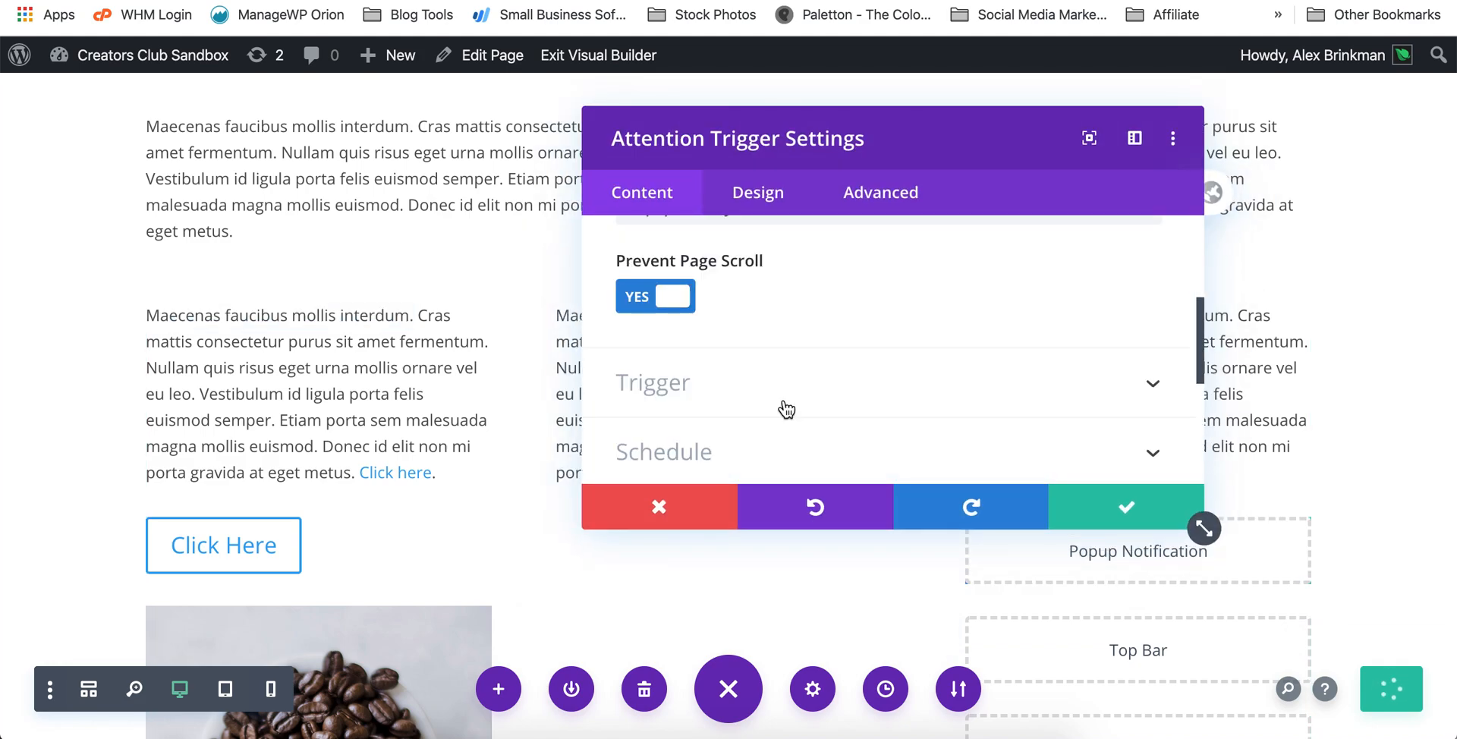
pyautogui.click(727, 355)
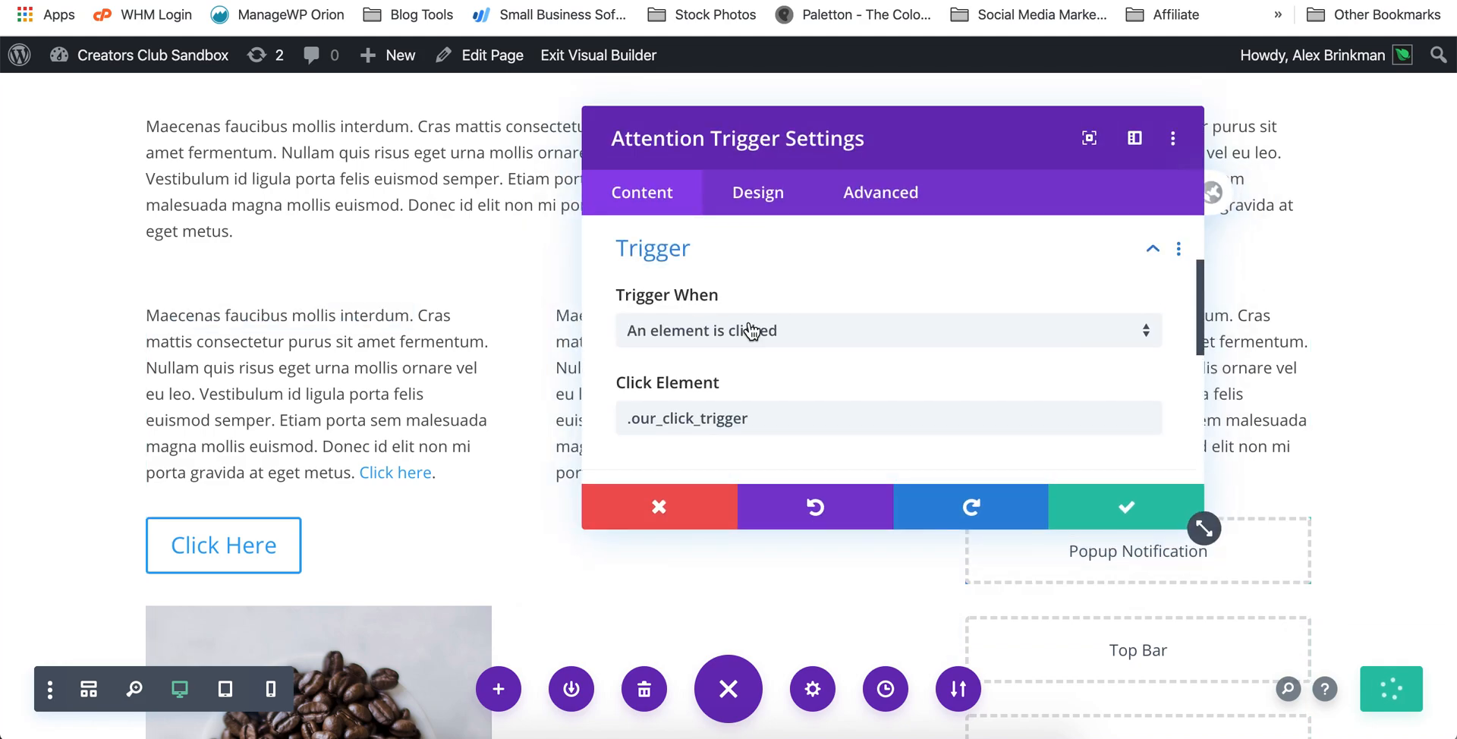
pyautogui.scroll(-1, 745, 329)
pyautogui.moveTo(633, 364); pyautogui.dragTo(835, 363)
pyautogui.click(681, 383)
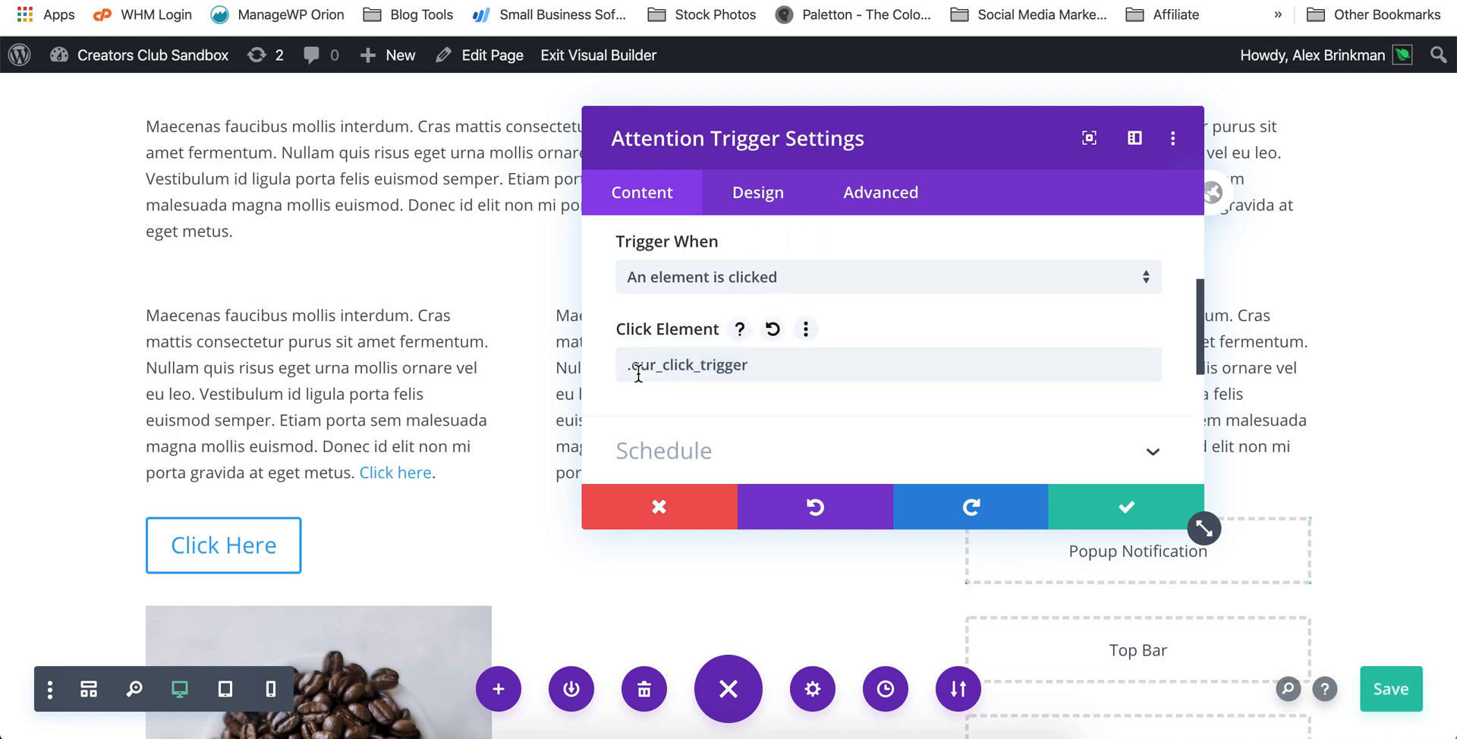
# Step: Try #our_click_trigger as the Click Element selector and restore it to .our_click_trigger
pyautogui.click(630, 366)
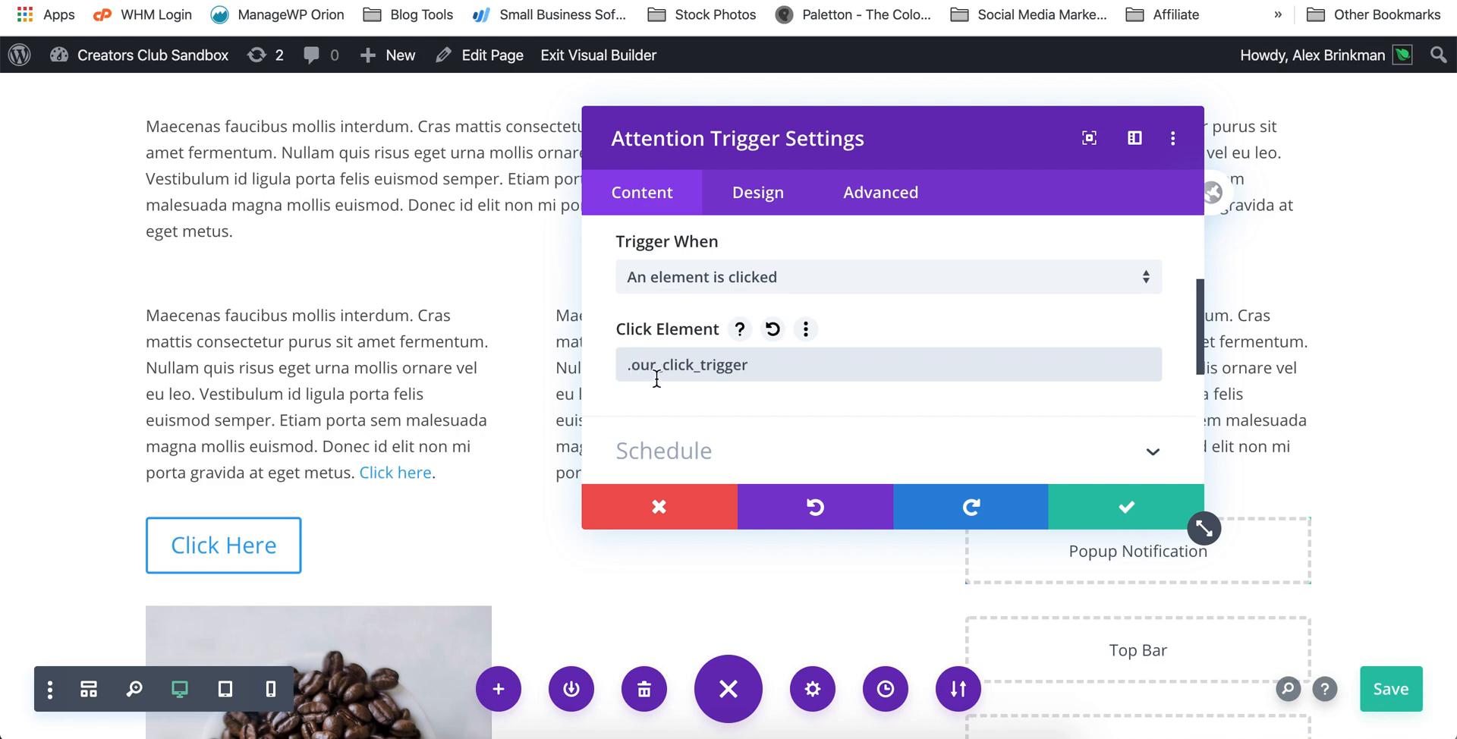
pyautogui.press('BackSpace')
pyautogui.write('#')
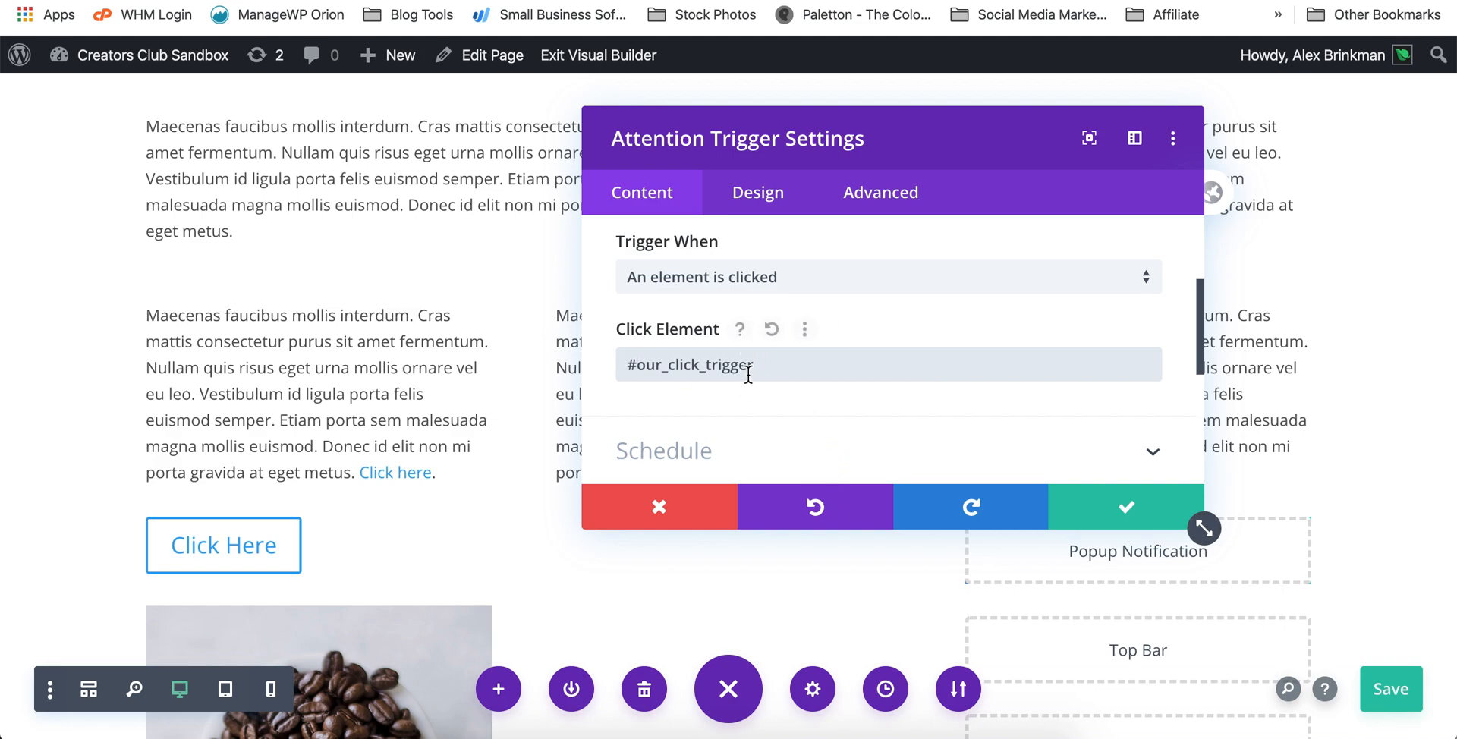
pyautogui.press('BackSpace')
pyautogui.write('.')
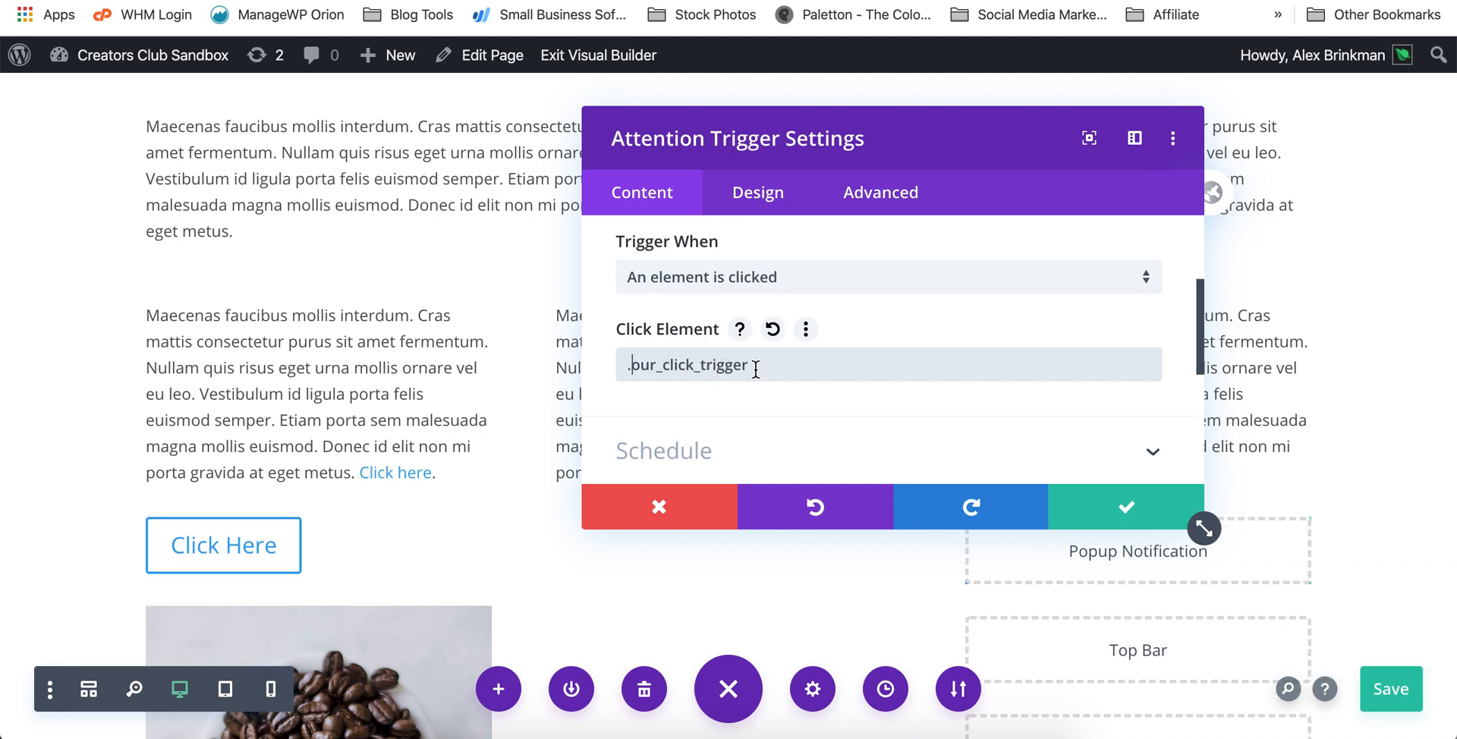
# Step: Review the Popup Notification's Attention Type options, keep Popup Overlay, and close the settings without saving
pyautogui.scroll(2, 794, 329)
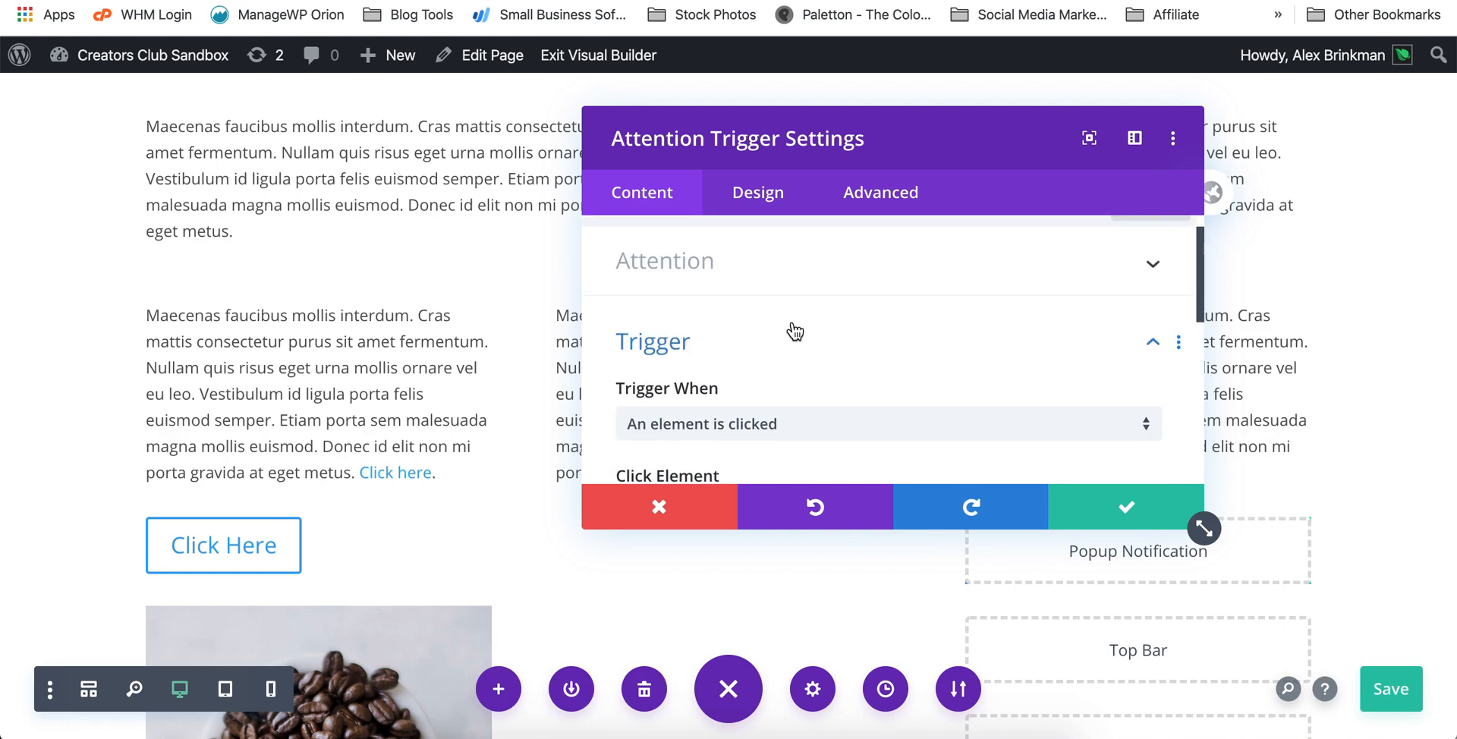
pyautogui.click(734, 285)
pyautogui.scroll(-2, 731, 326)
pyautogui.click(731, 365)
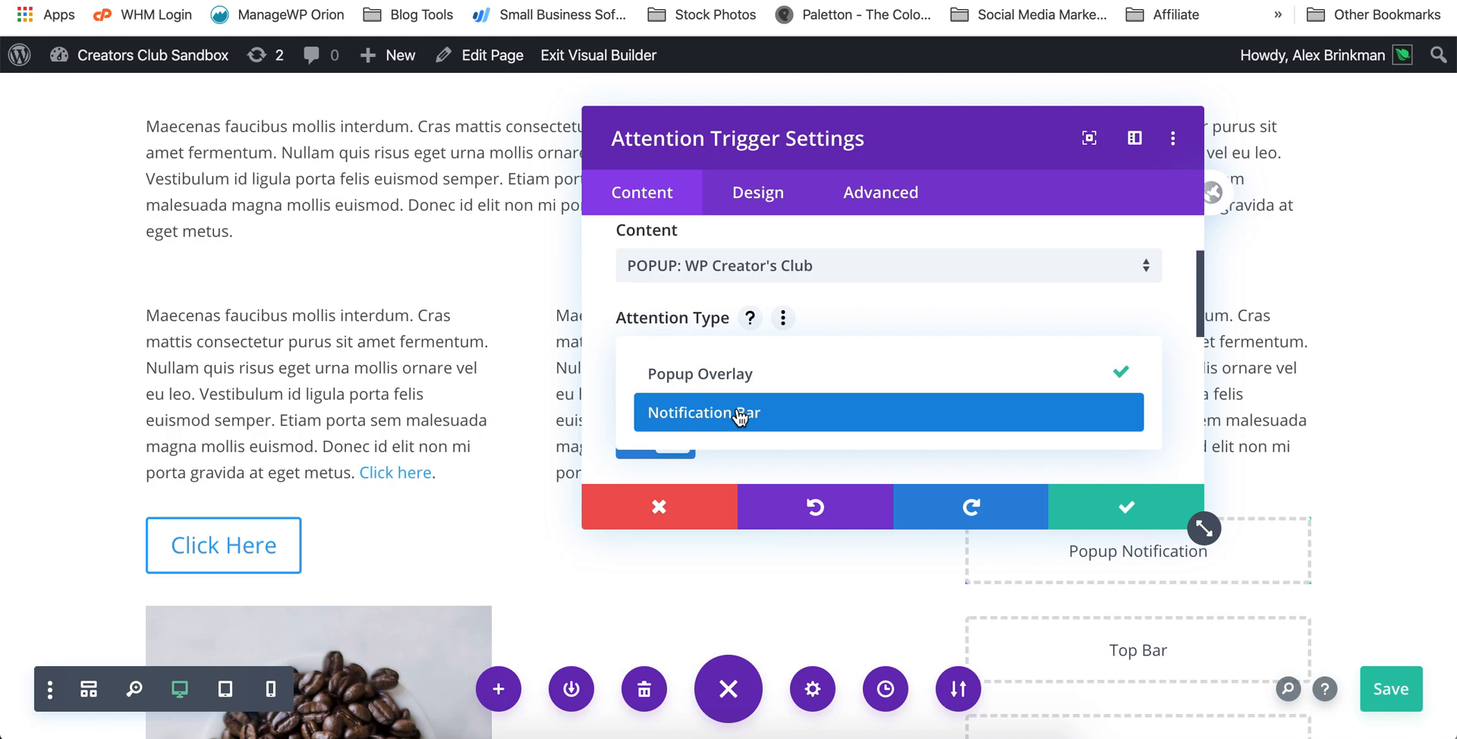
pyautogui.click(750, 372)
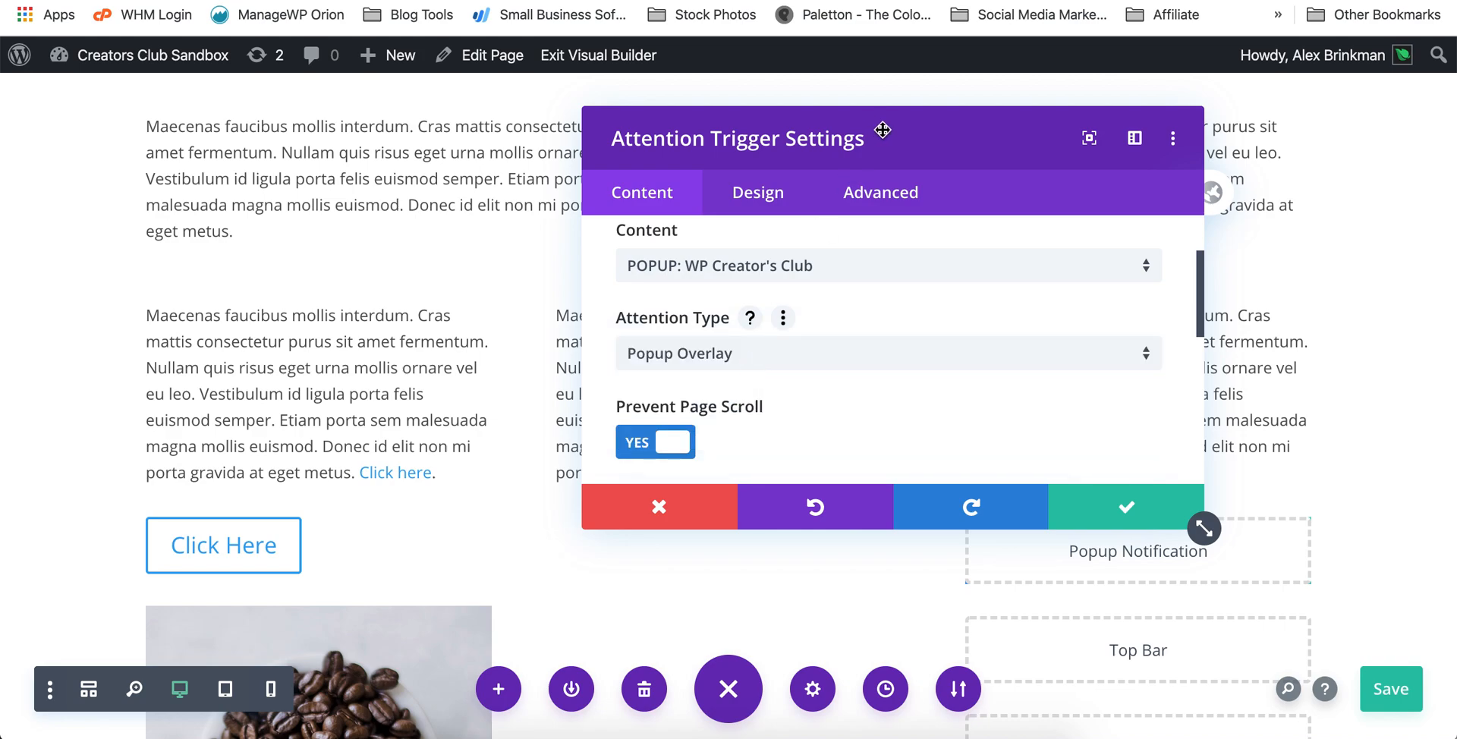
pyautogui.click(696, 509)
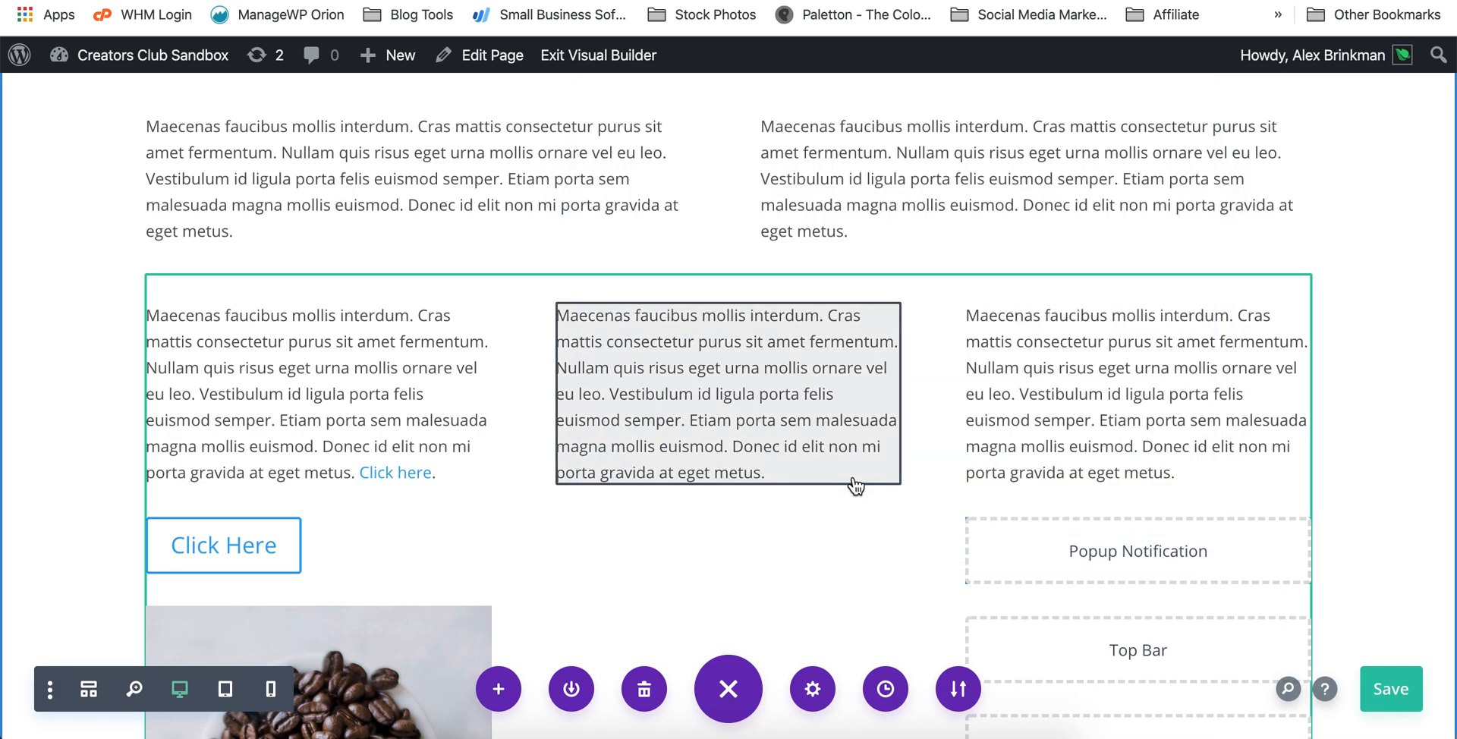